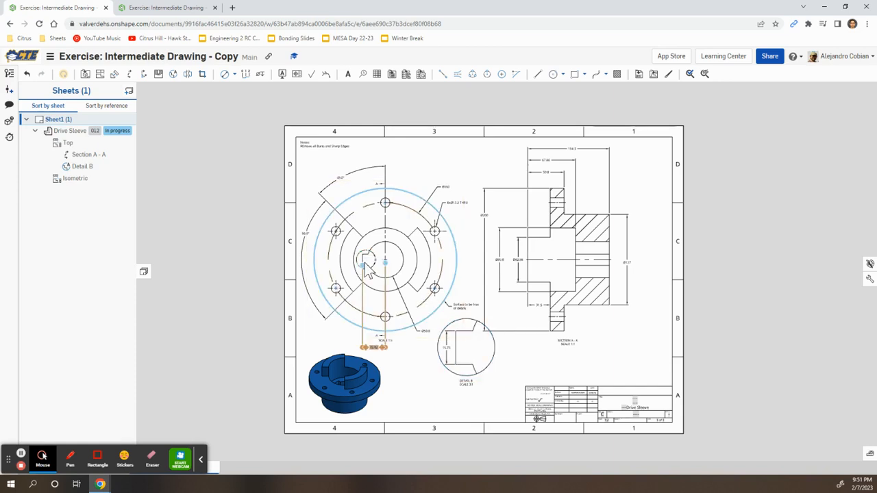
Advance the Learning Center lesson to Slide 2, creating a drawing from ANSI_C_MM.dwt.
{"action": "key", "text": "alt+Tab"}
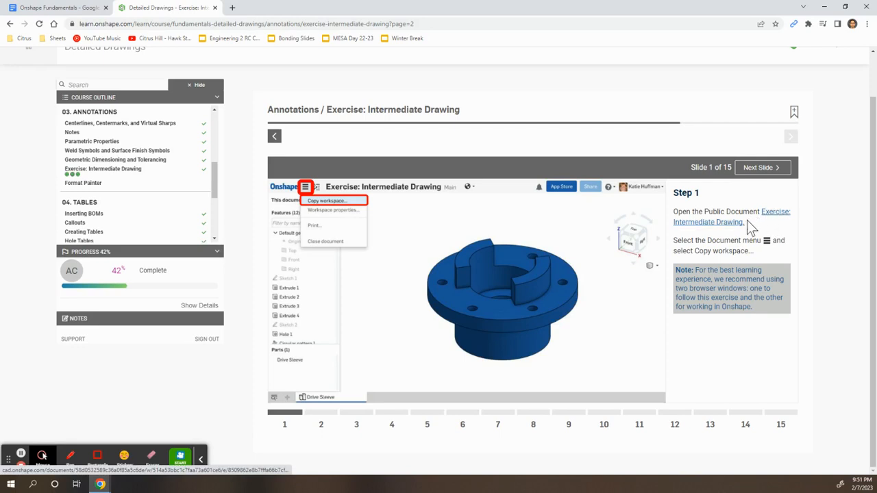
{"action": "left_click", "coordinate": [321, 412]}
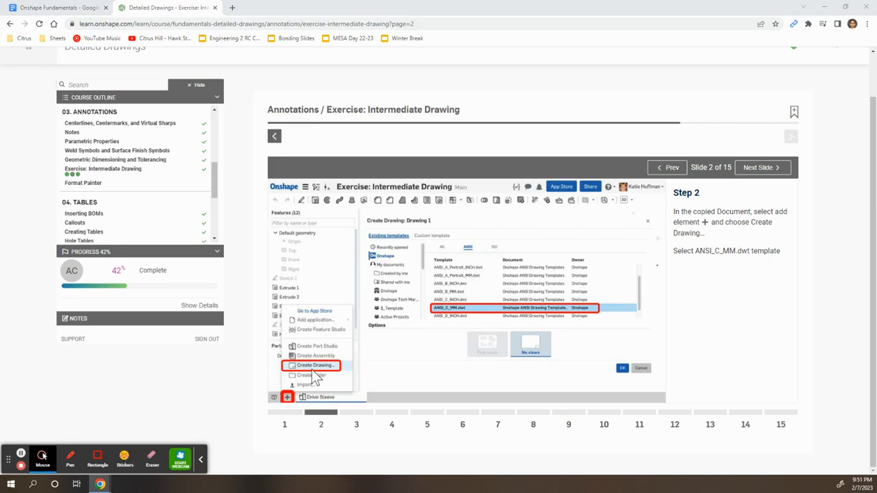
{"action": "key", "text": "alt+Tab"}
Create Drawing 1 in the Drive Sleeve document from the ANSI_C_MM.dwt Onshape template.
{"action": "left_click", "coordinate": [164, 8]}
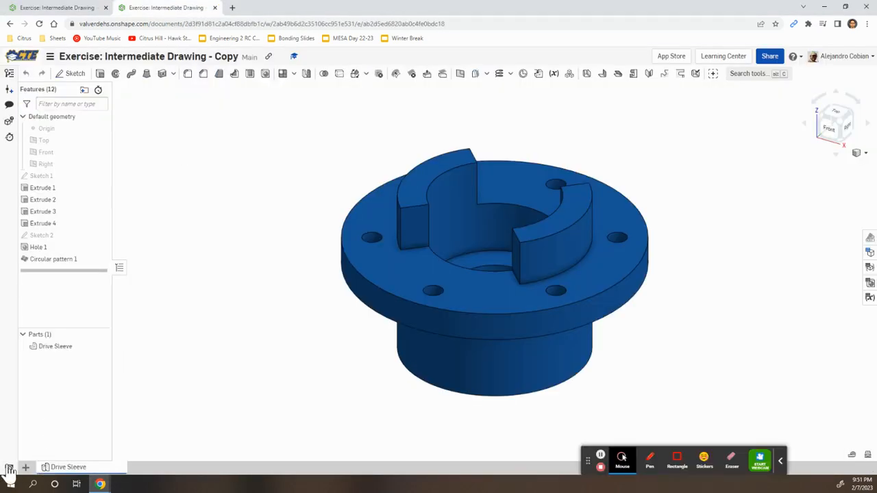
{"action": "left_click", "coordinate": [26, 468]}
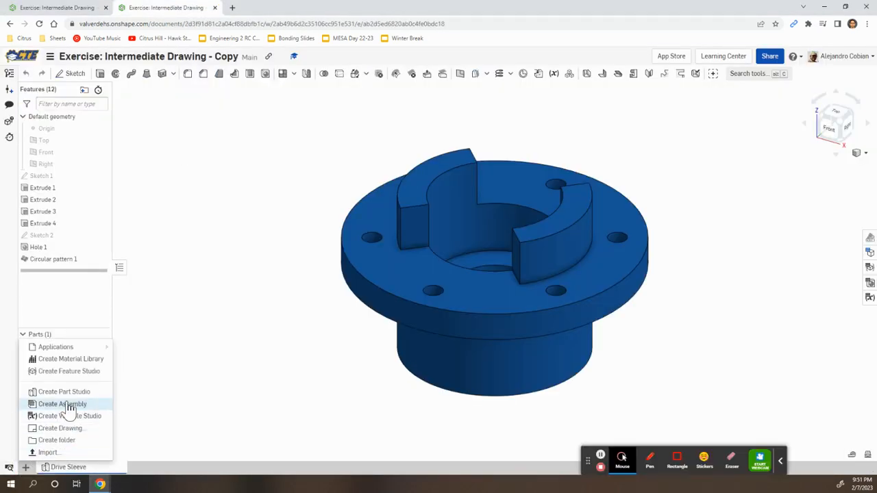
{"action": "left_click", "coordinate": [66, 431]}
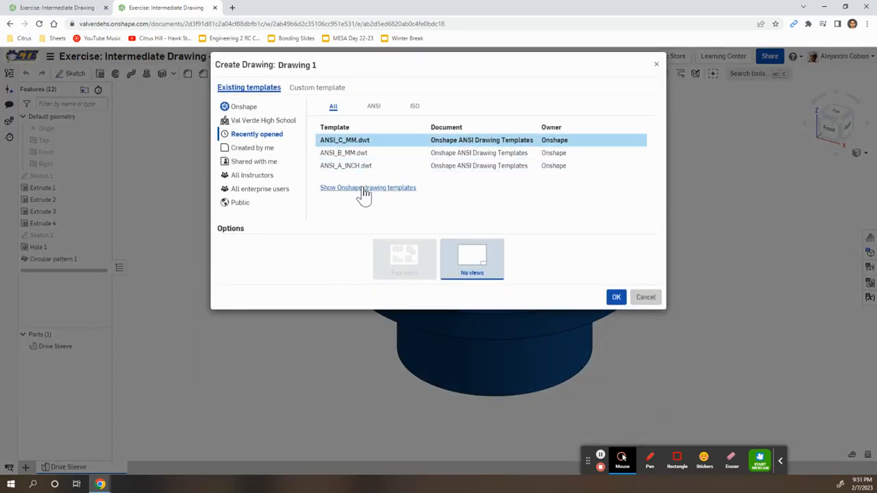
{"action": "left_click", "coordinate": [337, 189]}
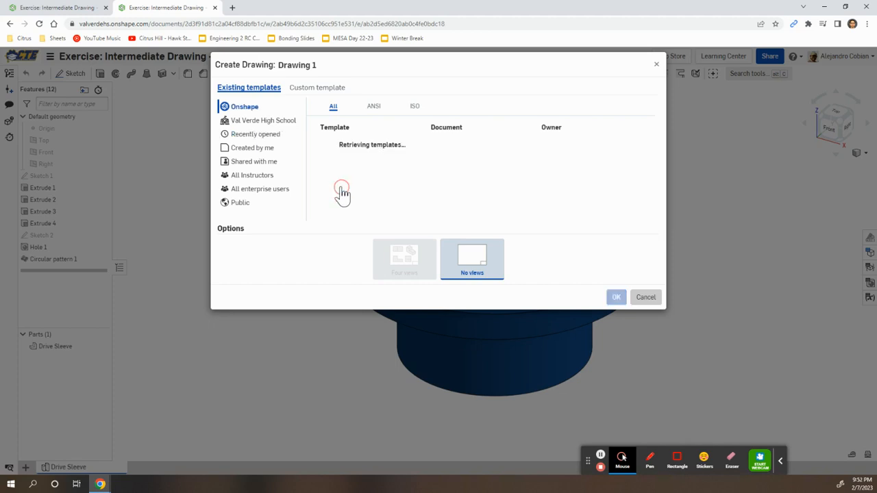
{"action": "scroll", "coordinate": [365, 201], "scroll_direction": "down", "scroll_amount": 3}
{"action": "scroll", "coordinate": [365, 200], "scroll_direction": "up", "scroll_amount": 2}
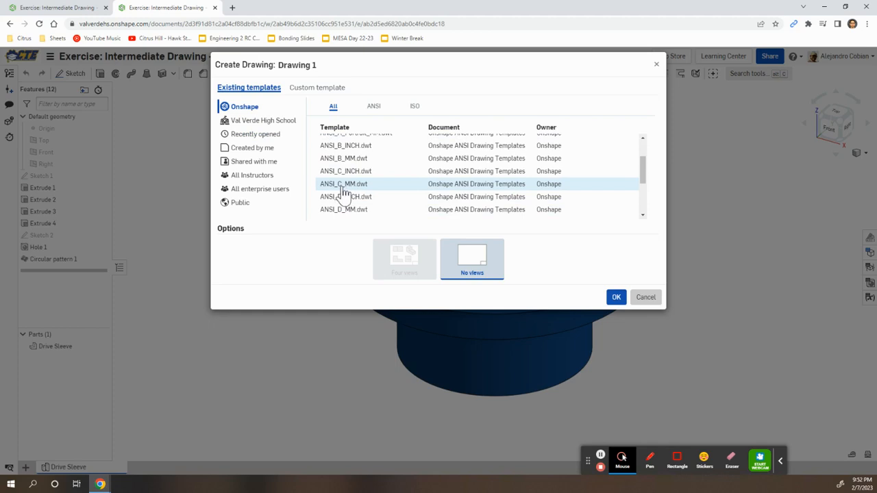
{"action": "left_click", "coordinate": [354, 191]}
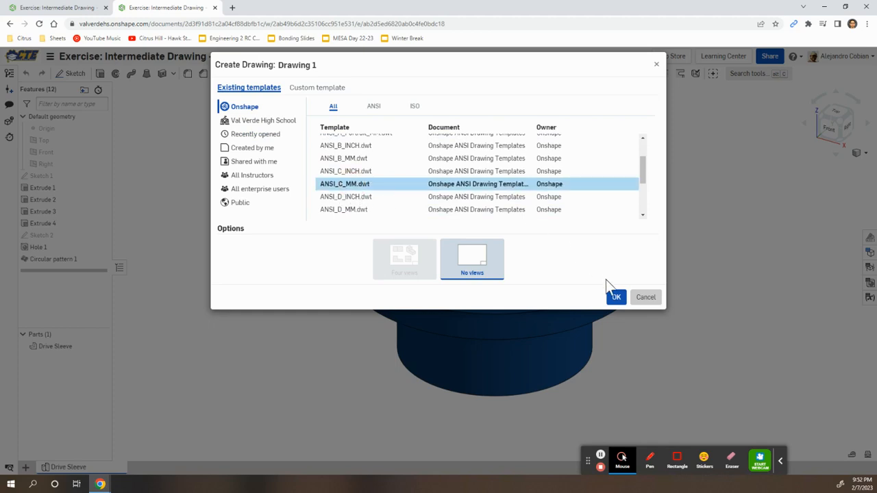
{"action": "left_click", "coordinate": [616, 298]}
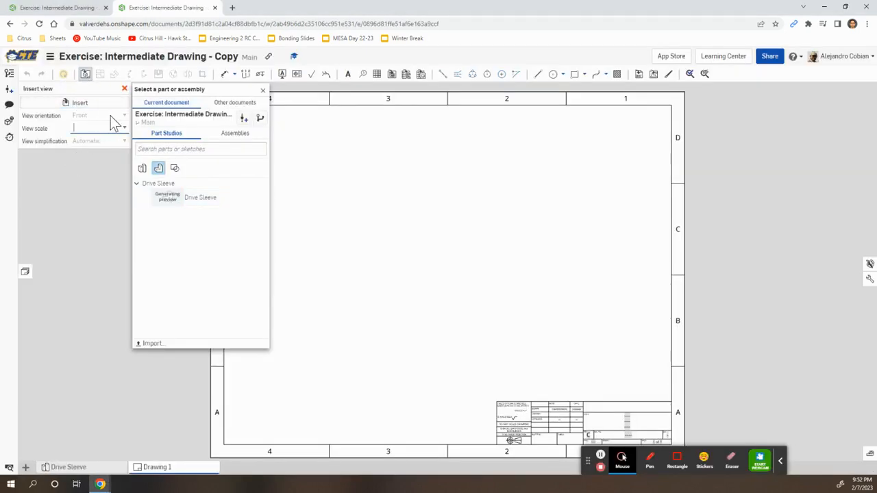
Insert a 1:2 top view of the Drive Sleeve part on the sheet's left, zone C-4.
{"action": "left_click", "coordinate": [192, 204]}
{"action": "left_click", "coordinate": [122, 115]}
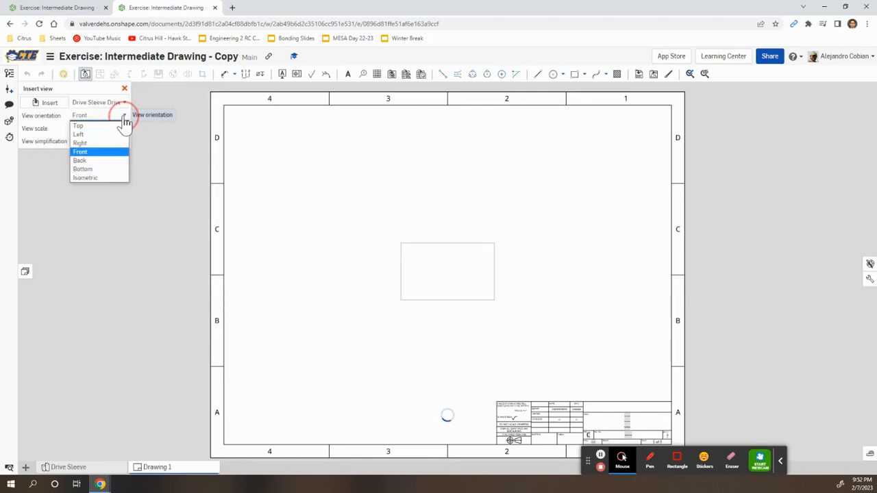
{"action": "left_click", "coordinate": [96, 125]}
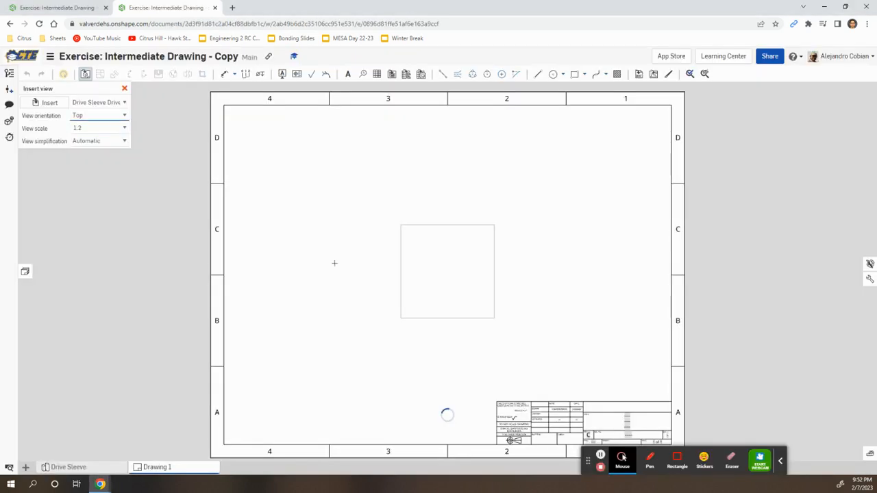
{"action": "left_click", "coordinate": [329, 259]}
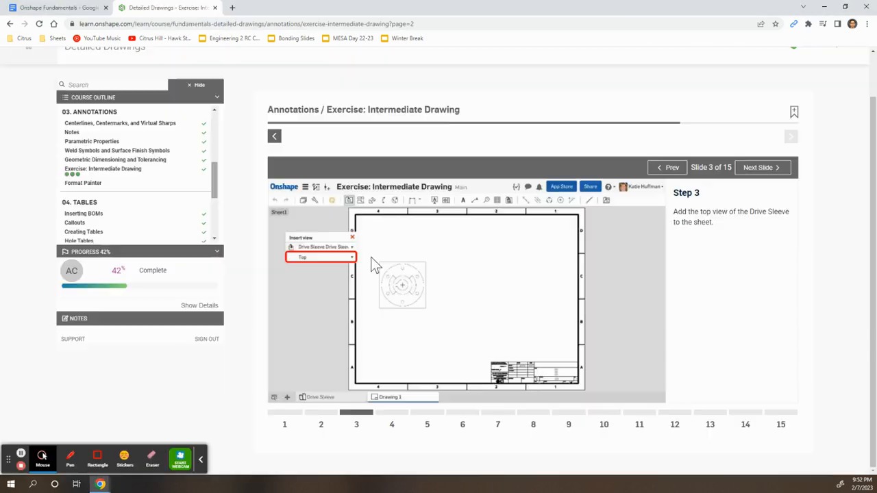
{"action": "left_click", "coordinate": [391, 413]}
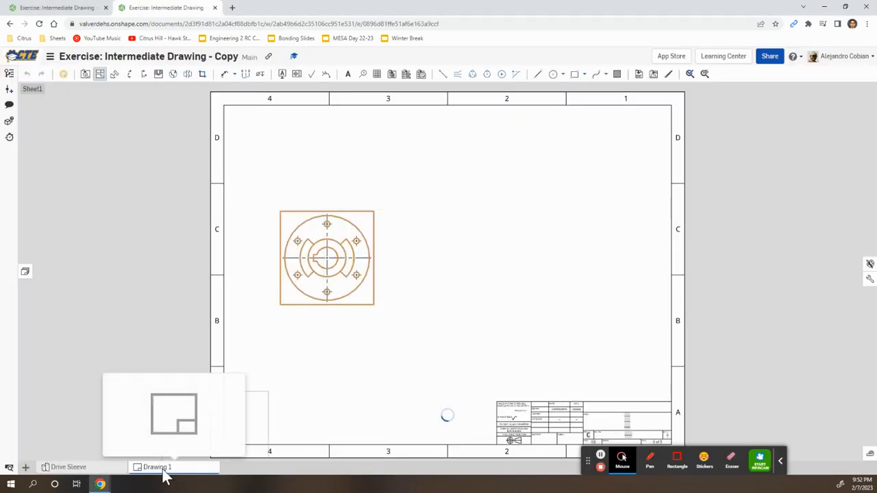
Rename the Drawing 1 tab to 'Drive Sleeve Drawing'.
{"action": "right_click", "coordinate": [165, 474]}
{"action": "left_click", "coordinate": [177, 375]}
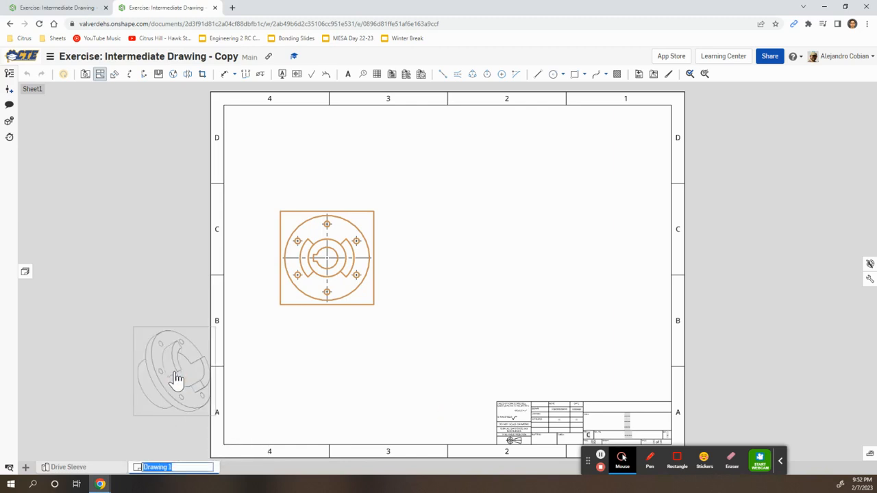
{"action": "right_click", "coordinate": [172, 469]}
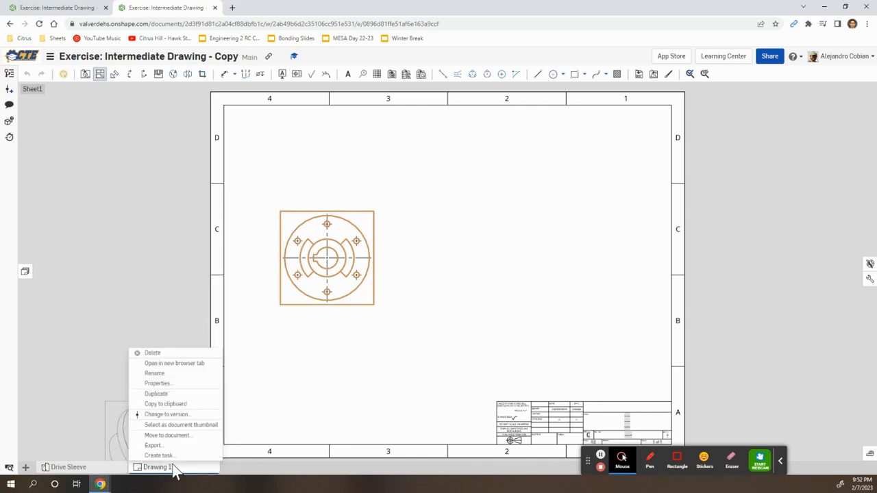
{"action": "left_click", "coordinate": [164, 382]}
{"action": "type", "text": "Drive Sleeve Dr"}
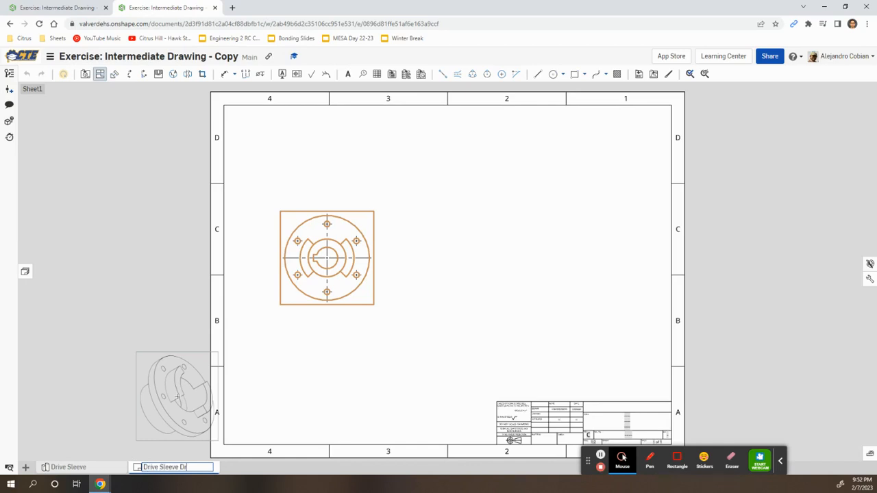
{"action": "type", "text": "awing"}
{"action": "left_click", "coordinate": [142, 337]}
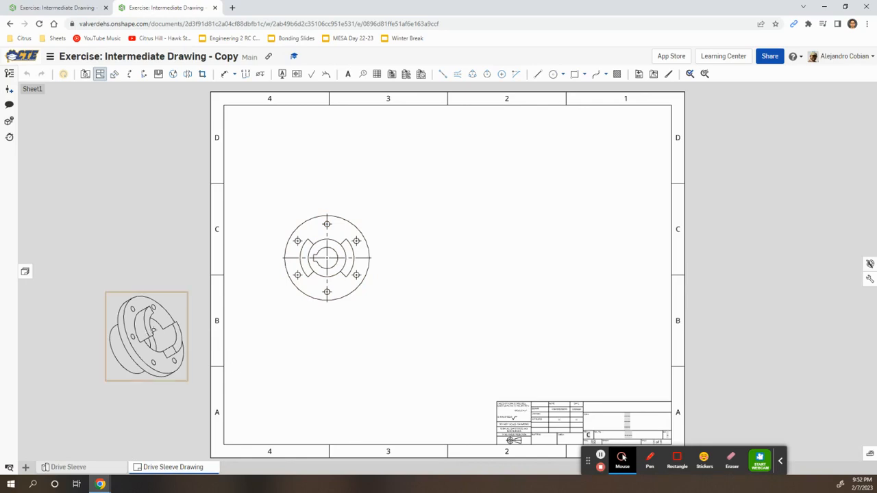
Cancel projected views and delete the accidental isometric view.
{"action": "left_click_drag", "start_coordinate": [153, 330], "coordinate": [163, 306]}
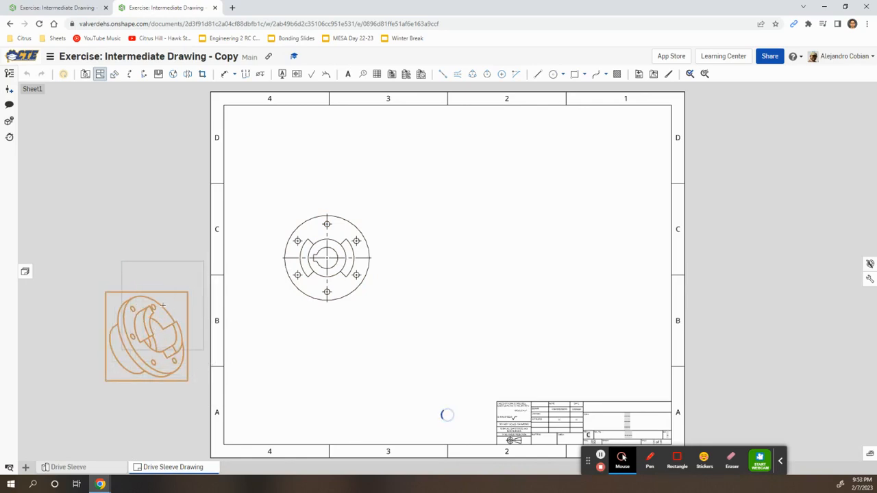
{"action": "left_click", "coordinate": [101, 76]}
{"action": "left_click", "coordinate": [161, 372]}
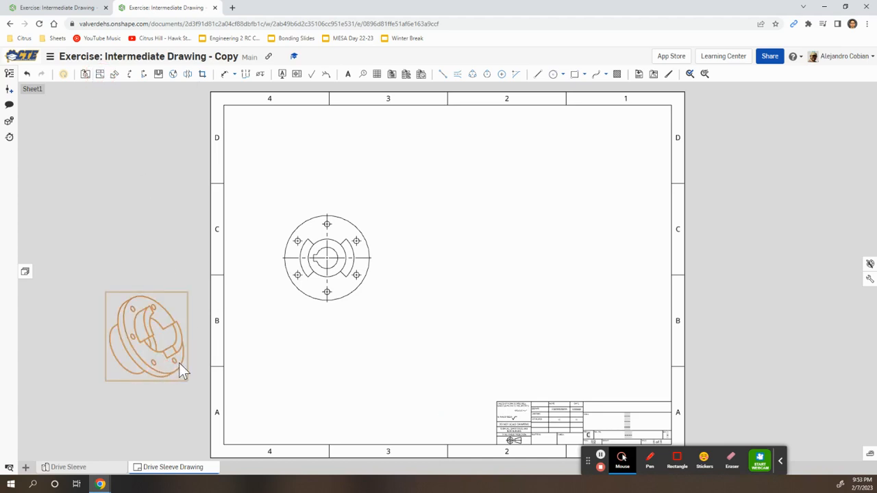
{"action": "key", "text": "Delete"}
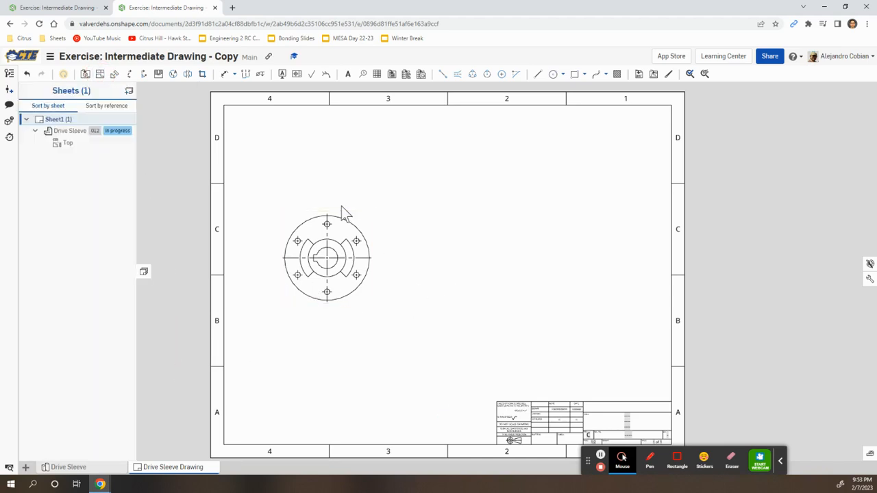
Rename Sheet1 to 'Drive Sleeve' and advance the lesson to slide 5.
{"action": "right_click", "coordinate": [59, 120]}
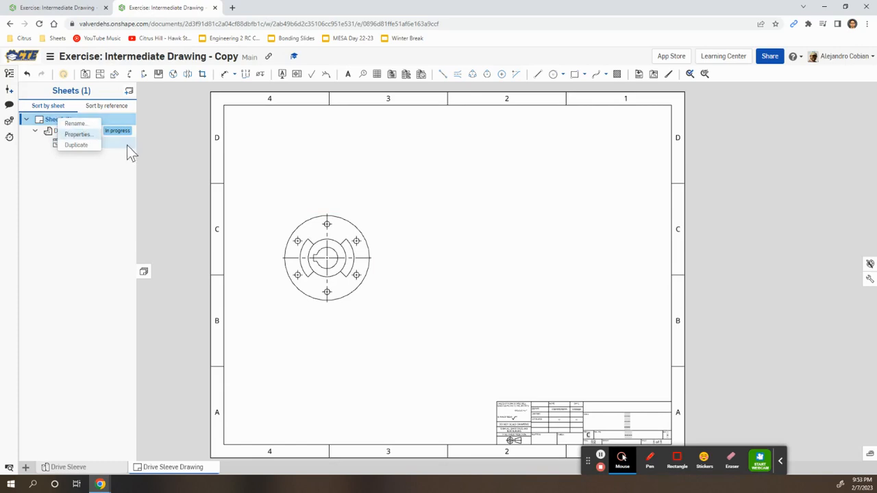
{"action": "left_click", "coordinate": [75, 124]}
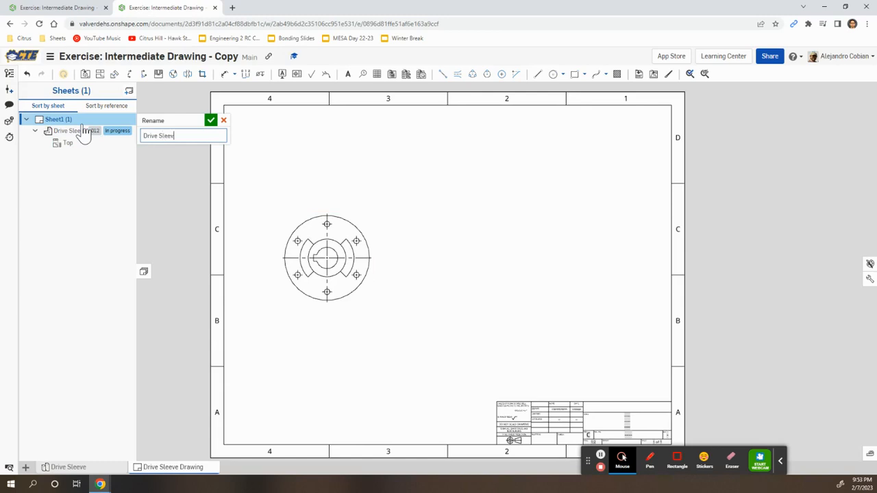
{"action": "left_click", "coordinate": [214, 122]}
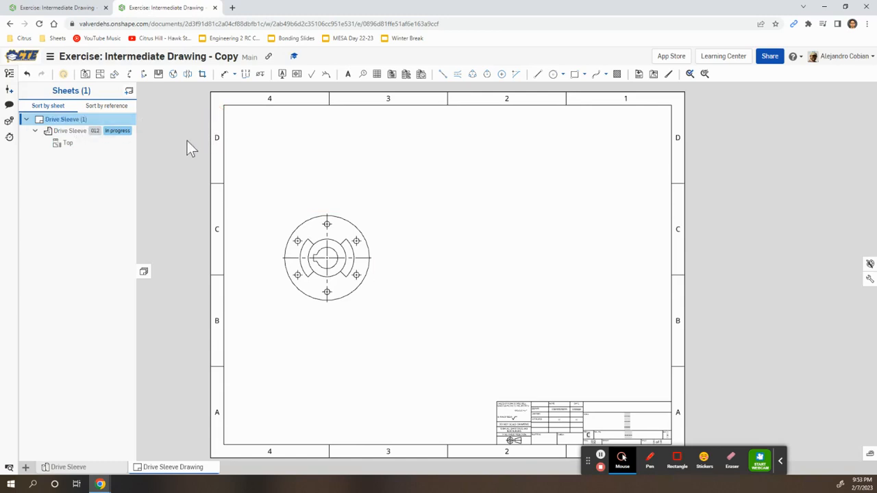
{"action": "key", "text": "alt+Tab"}
{"action": "left_click", "coordinate": [427, 414]}
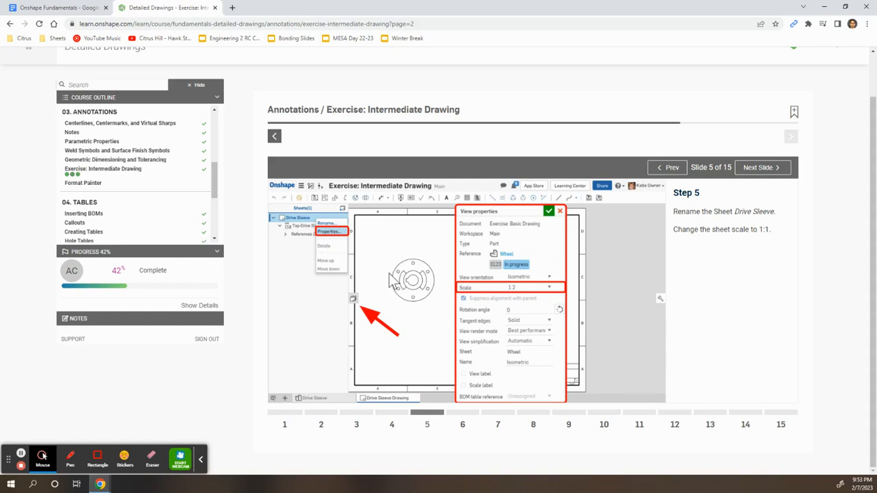
{"action": "key", "text": "alt+Tab"}
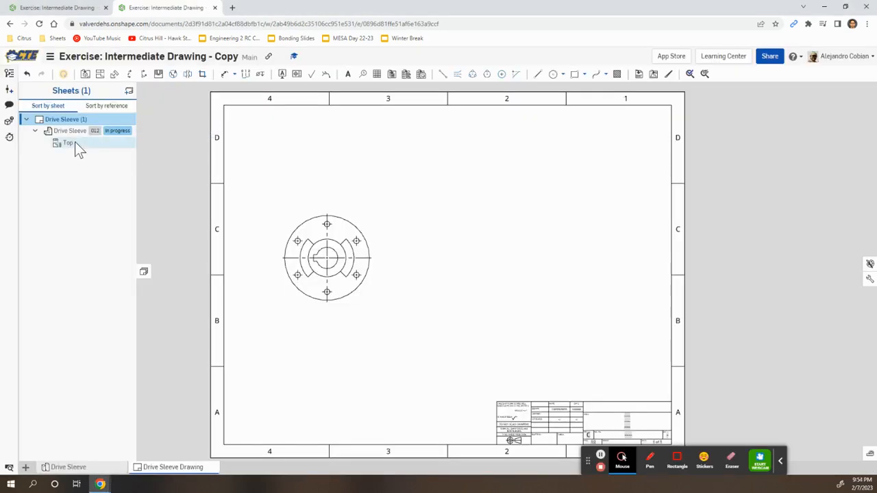
Change the top view's scale to 1:1.
{"action": "double_click", "coordinate": [75, 143]}
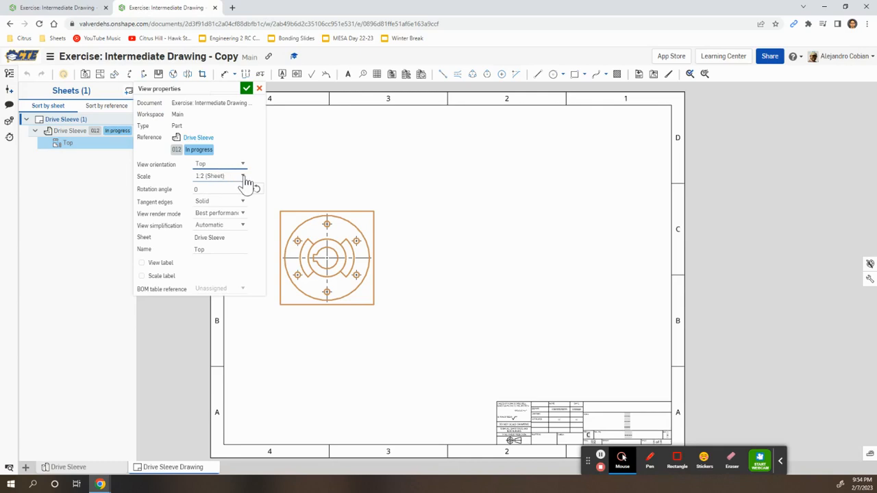
{"action": "left_click", "coordinate": [243, 177]}
{"action": "left_click", "coordinate": [229, 200]}
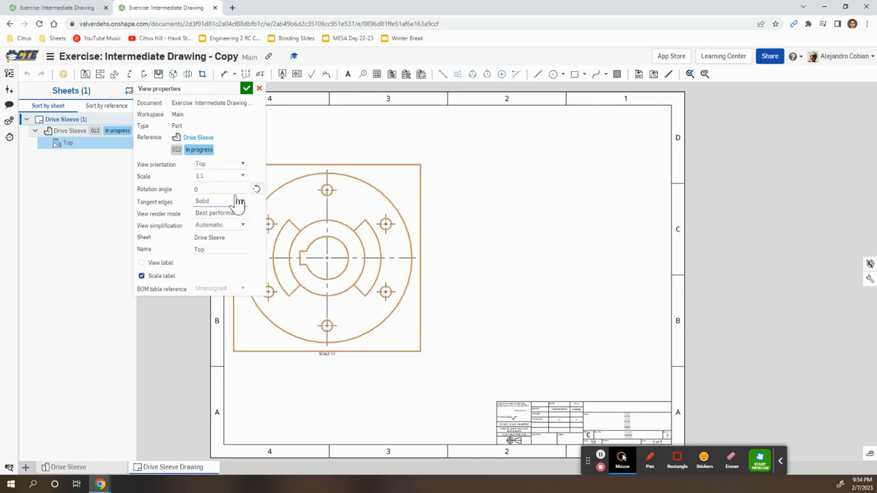
{"action": "left_click", "coordinate": [246, 89]}
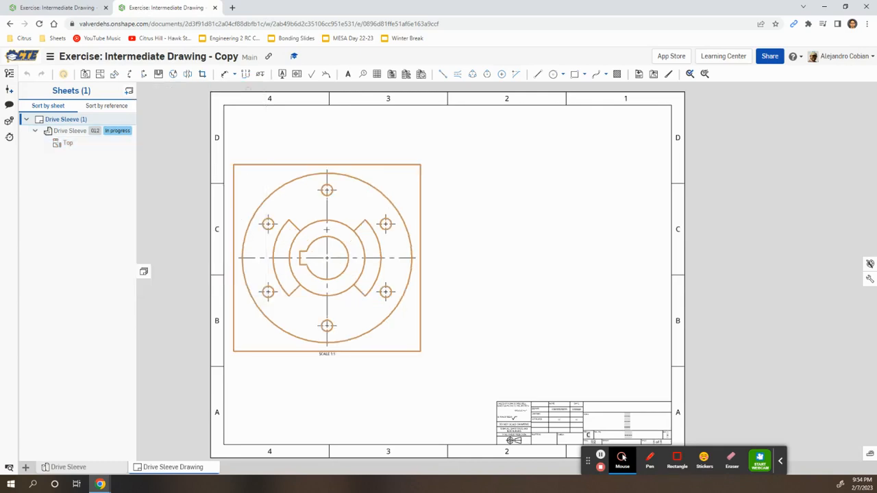
Advance the tutorial to step 6 on adding a shaded isometric view.
{"action": "key", "text": "alt+Tab"}
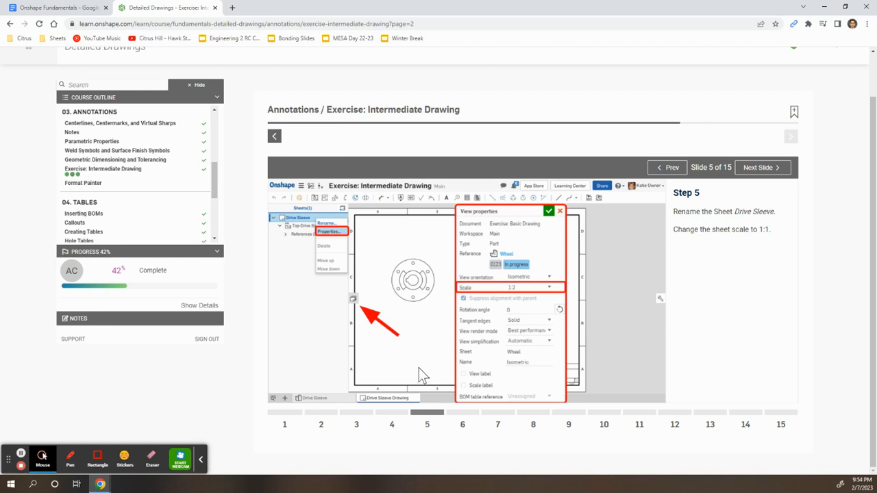
{"action": "left_click", "coordinate": [463, 415]}
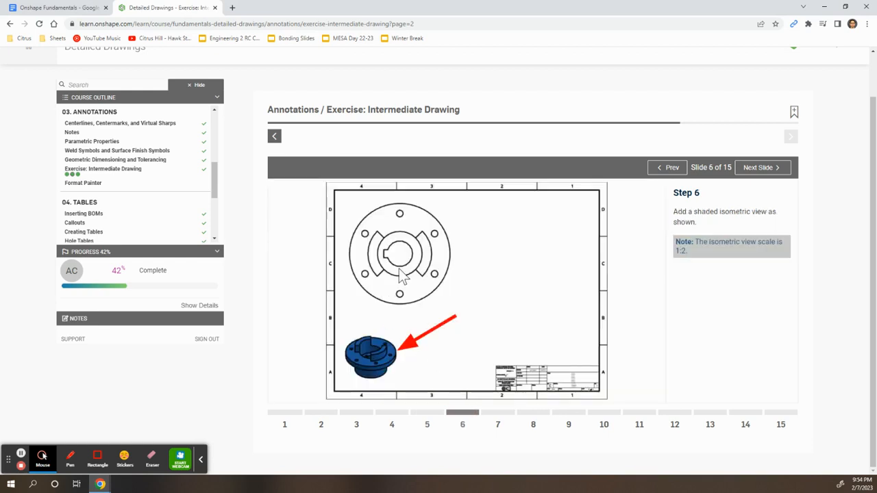
{"action": "key", "text": "alt+Tab"}
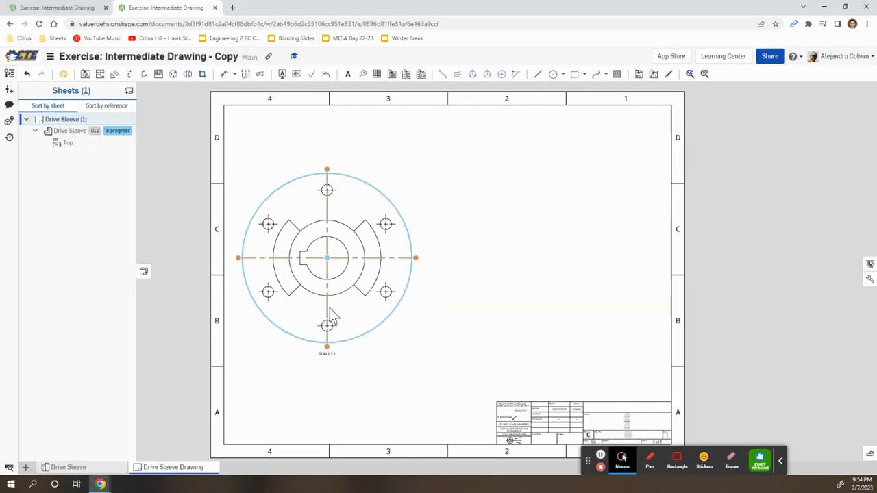
Insert an isometric Drive Sleeve view at 1:2 in the sheet's lower-left corner.
{"action": "left_click", "coordinate": [86, 77]}
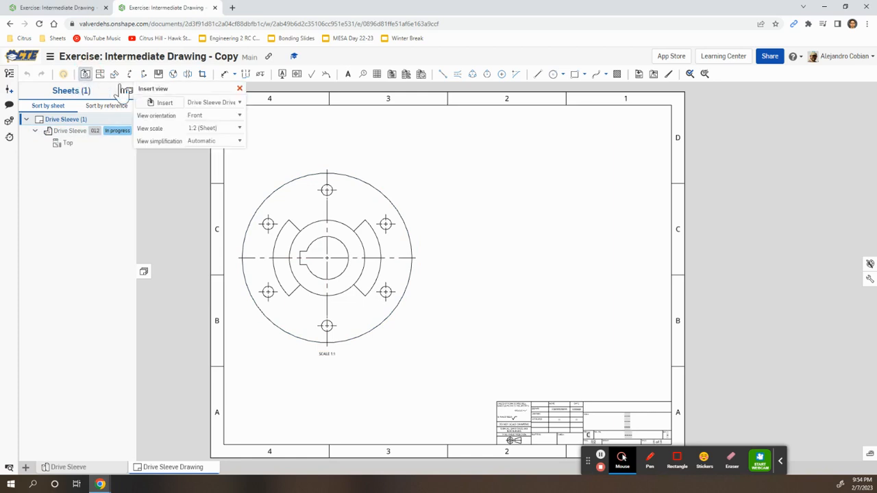
{"action": "left_click", "coordinate": [237, 117]}
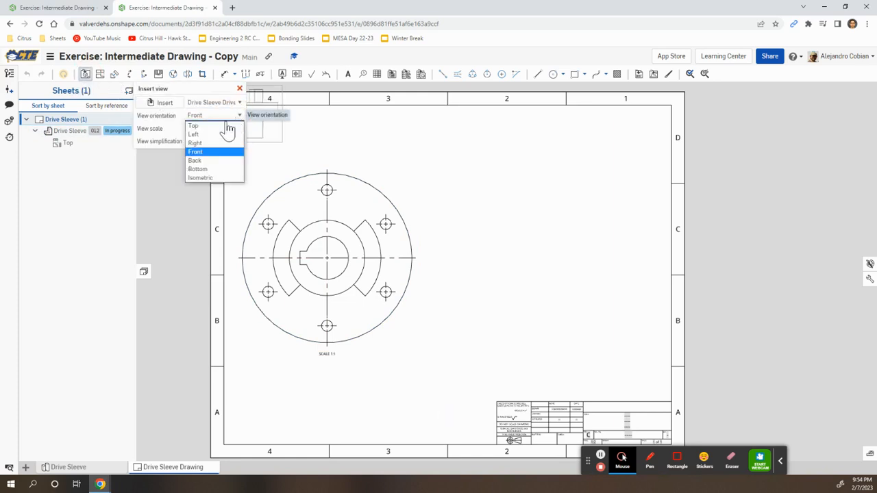
{"action": "left_click", "coordinate": [207, 177]}
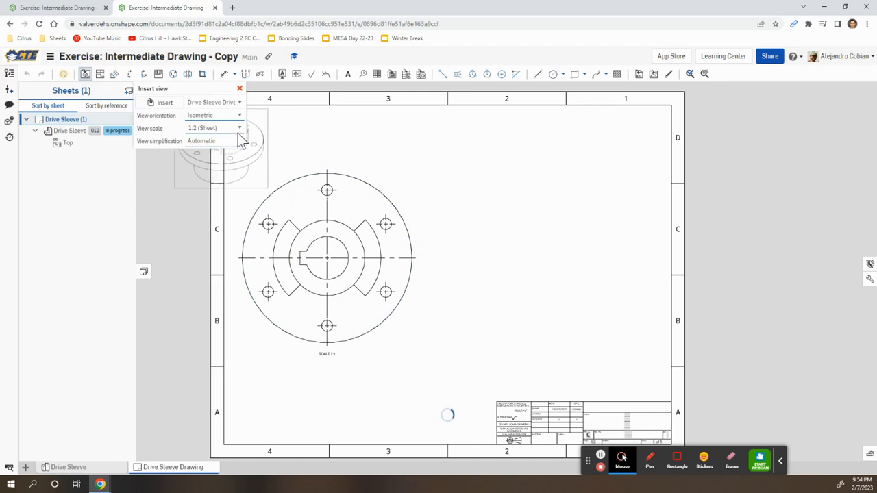
{"action": "key", "text": "alt+Tab"}
{"action": "key", "text": "alt+Tab"}
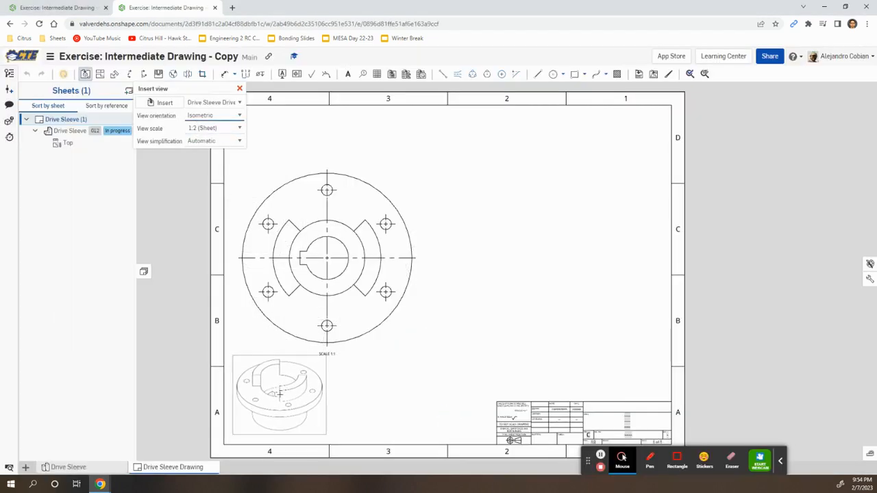
{"action": "left_click", "coordinate": [280, 394]}
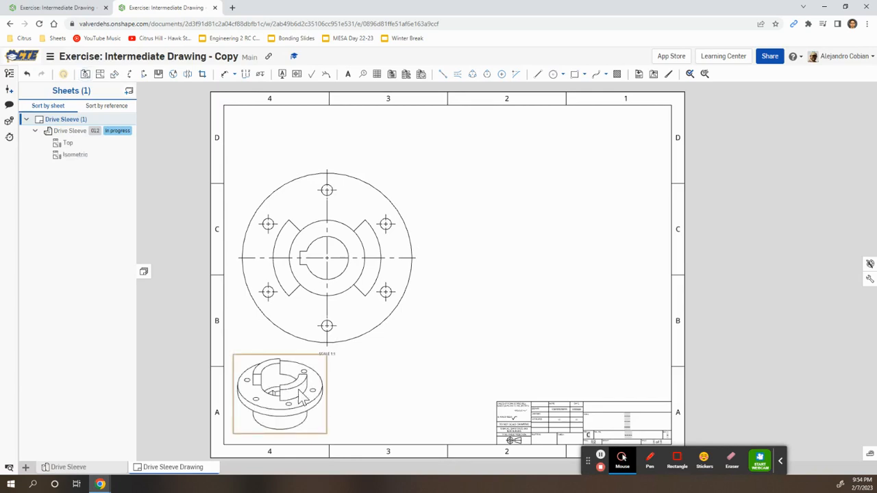
Show the isometric view shaded, then return to the tutorial.
{"action": "right_click", "coordinate": [300, 388]}
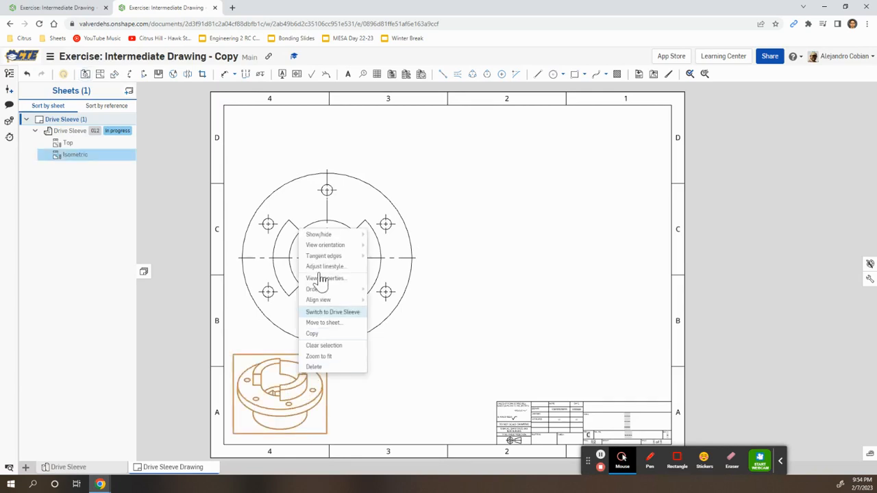
{"action": "mouse_move", "coordinate": [327, 236]}
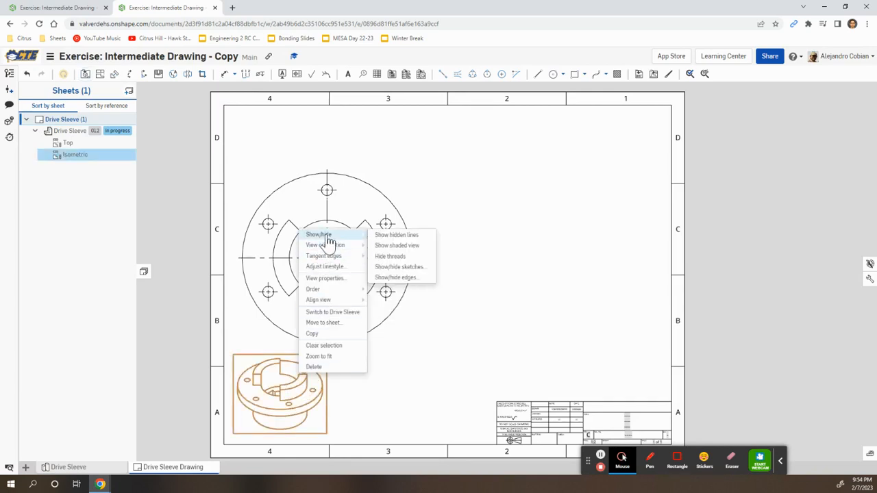
{"action": "left_click", "coordinate": [405, 246]}
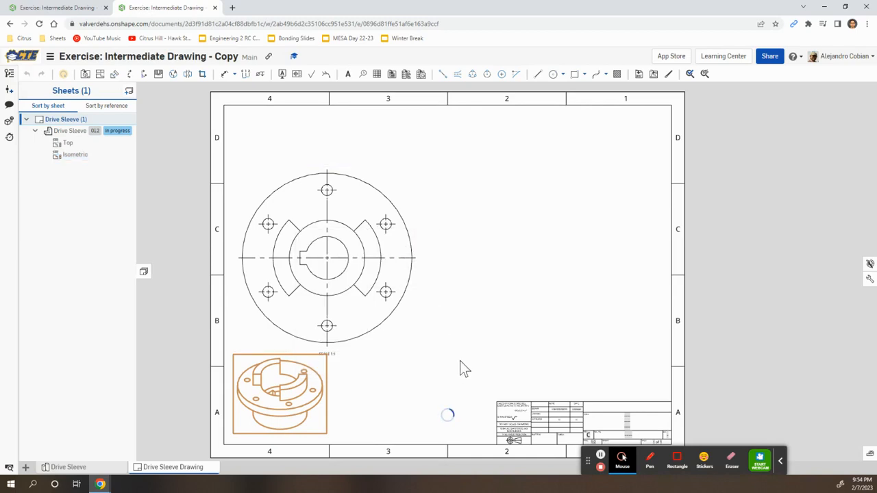
{"action": "key", "text": "alt+Tab"}
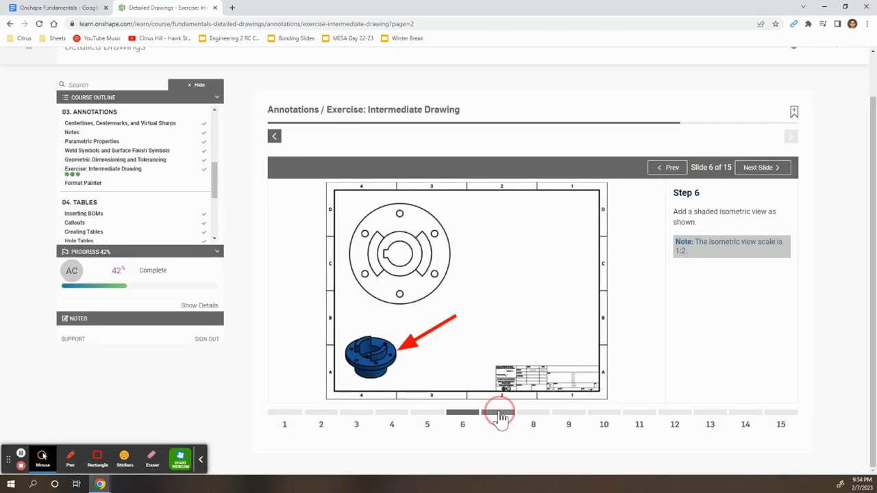
Add vertical Section A-A through the top view's centre, placed to its right.
{"action": "left_click", "coordinate": [501, 413]}
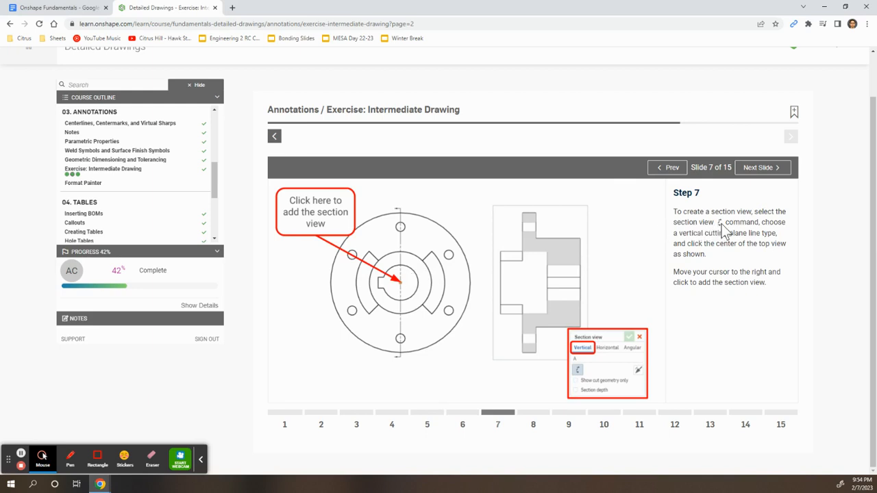
{"action": "key", "text": "alt+Tab"}
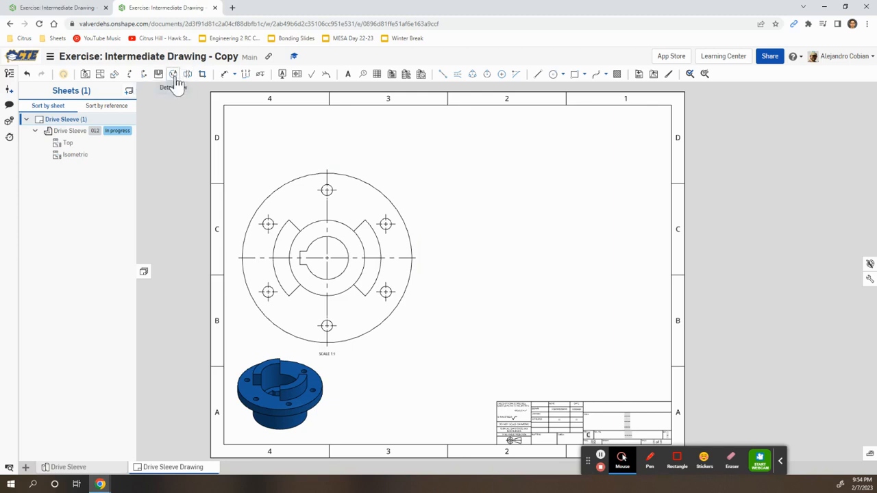
{"action": "left_click", "coordinate": [129, 74]}
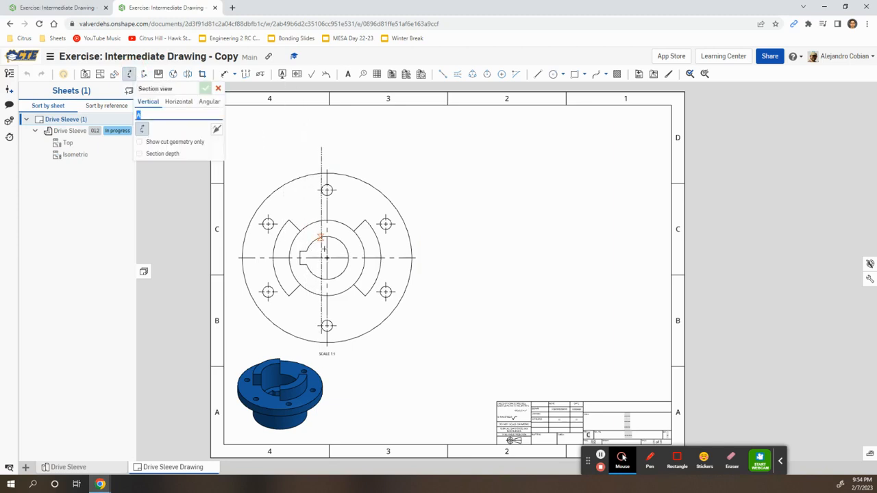
{"action": "left_click", "coordinate": [327, 258]}
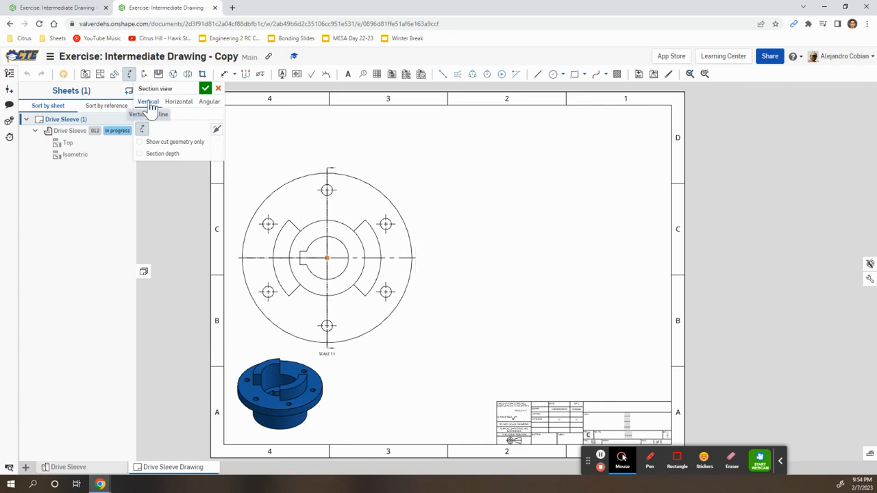
{"action": "key", "text": "alt+Tab"}
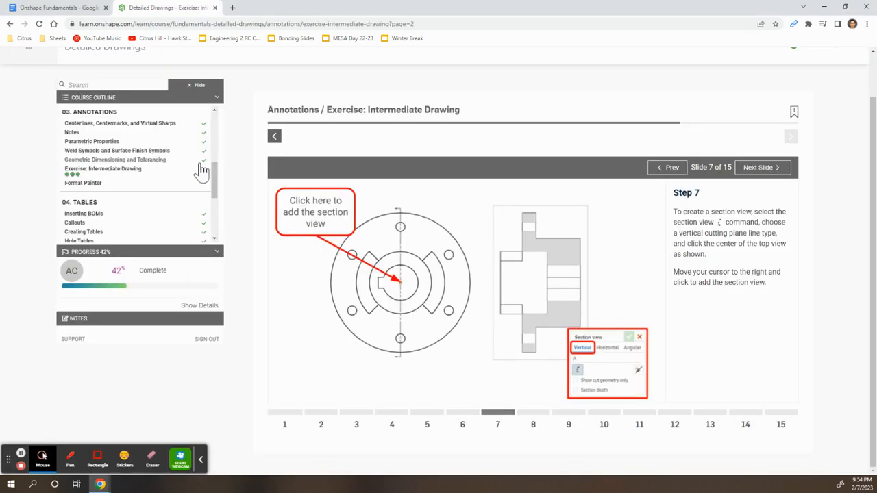
{"action": "key", "text": "alt+Tab"}
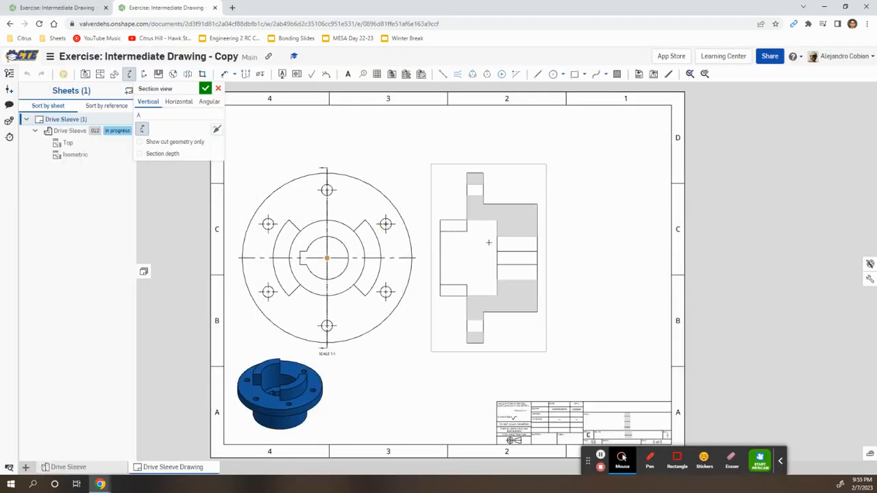
{"action": "left_click", "coordinate": [492, 247]}
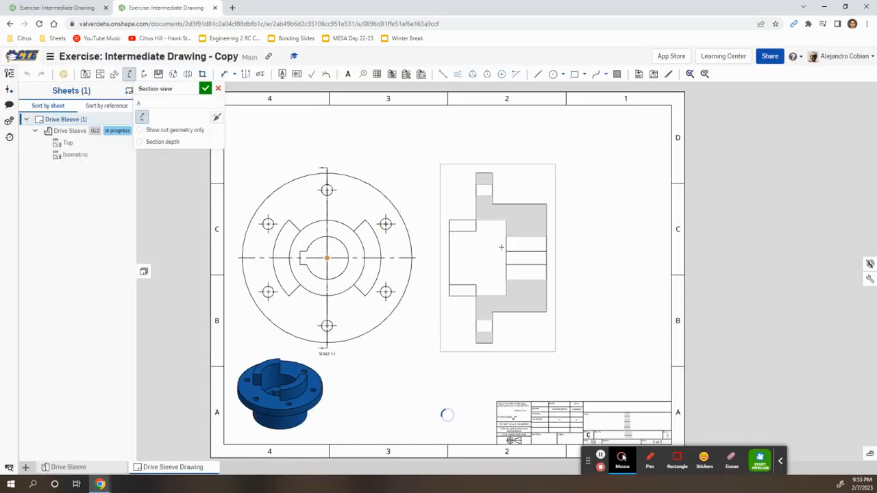
{"action": "key", "text": "alt+Tab"}
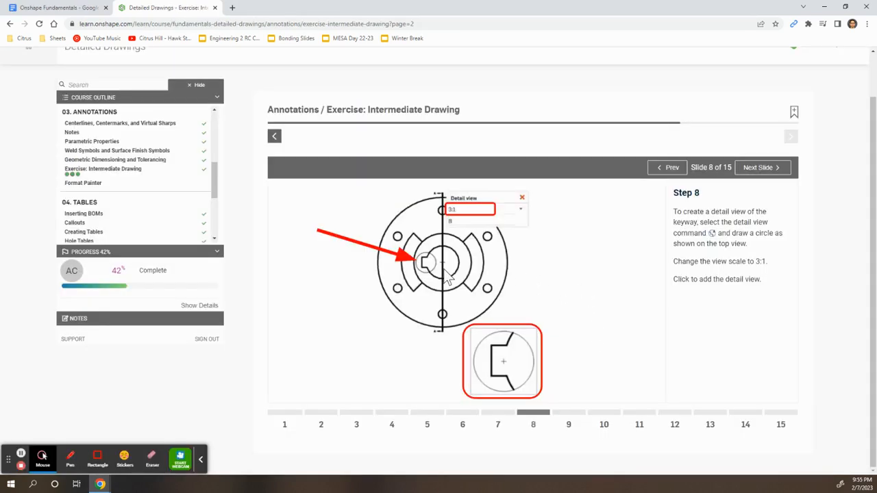
Create Detail B circling the keyway, placed below the top view.
{"action": "key", "text": "alt+Tab"}
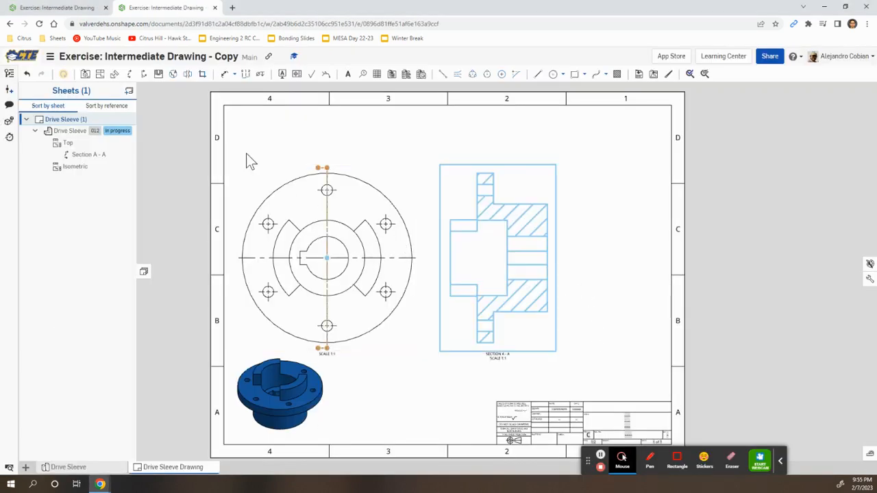
{"action": "left_click", "coordinate": [173, 75]}
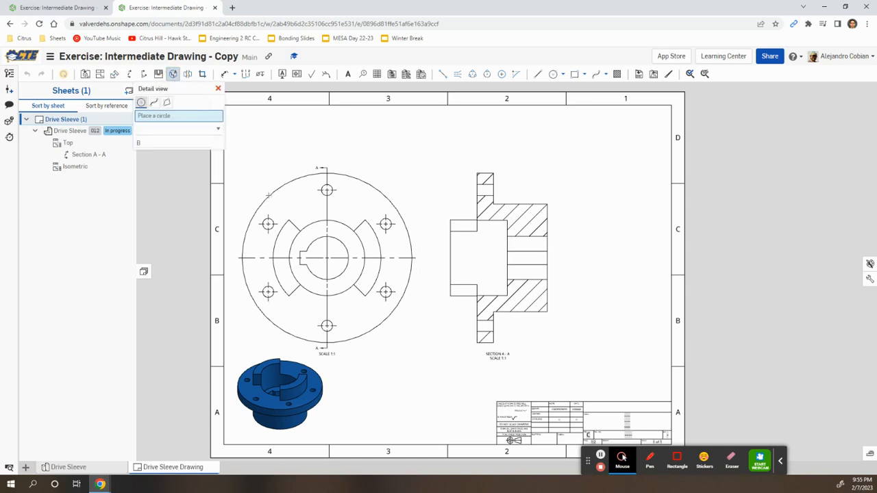
{"action": "scroll", "coordinate": [303, 260], "scroll_direction": "up", "scroll_amount": 8}
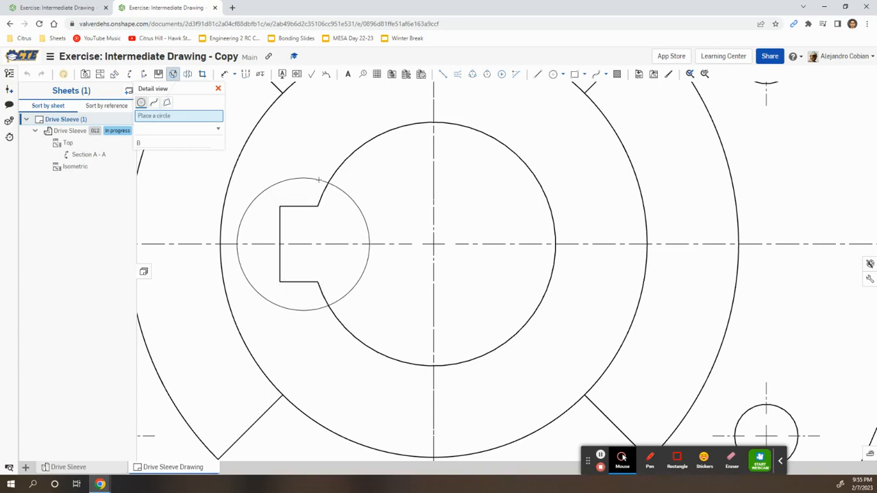
{"action": "left_click", "coordinate": [318, 180]}
{"action": "scroll", "coordinate": [411, 290], "scroll_direction": "down", "scroll_amount": 6}
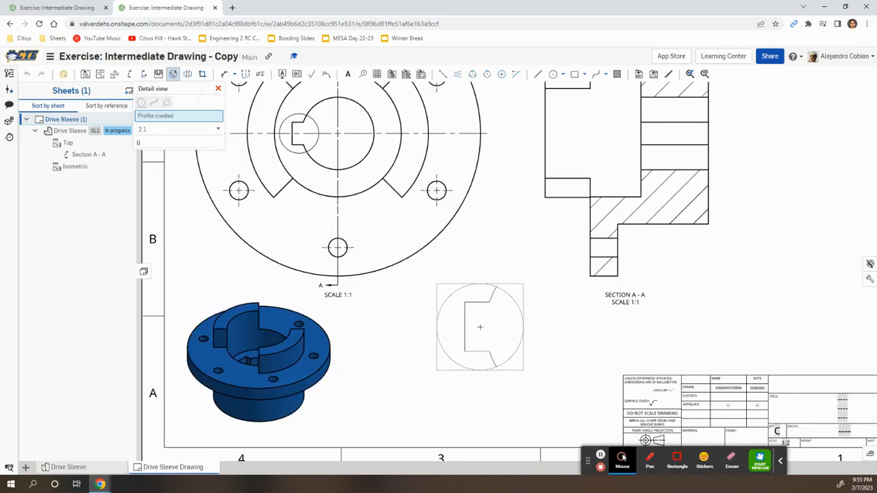
{"action": "left_click", "coordinate": [526, 293]}
{"action": "key", "text": "alt+Tab"}
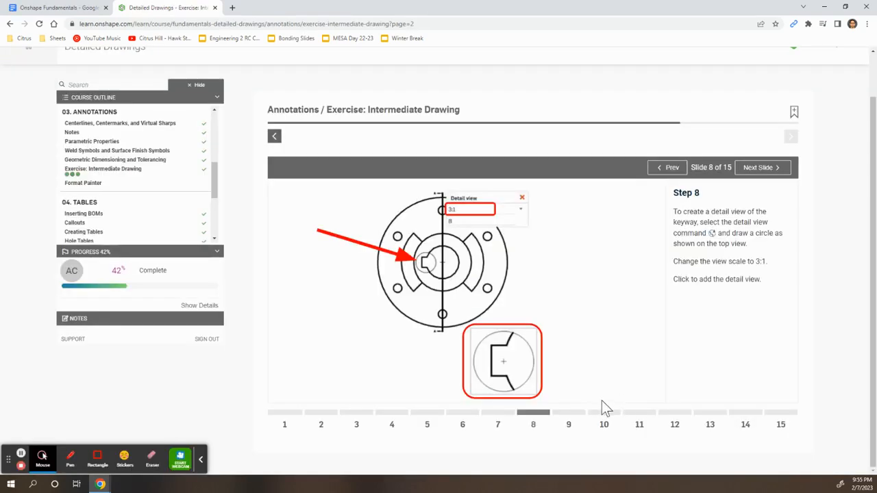
{"action": "key", "text": "alt+Tab"}
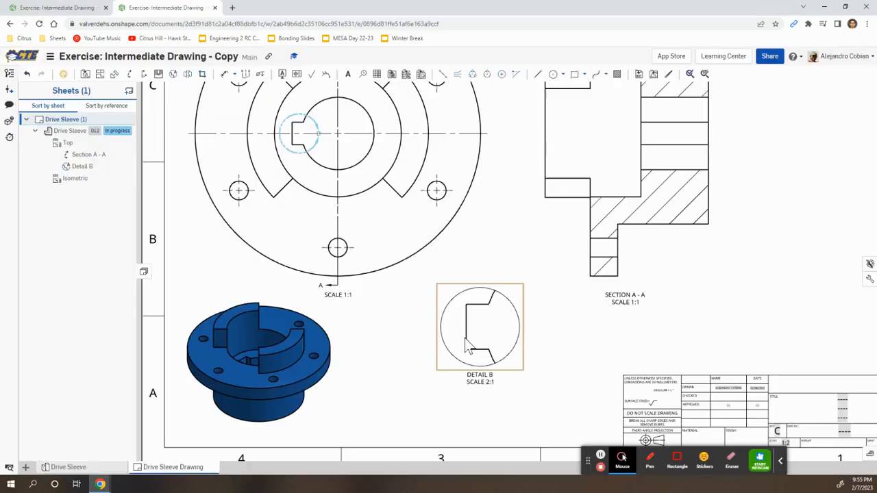
Set Detail B's scale to 3:1.
{"action": "right_click", "coordinate": [481, 328]}
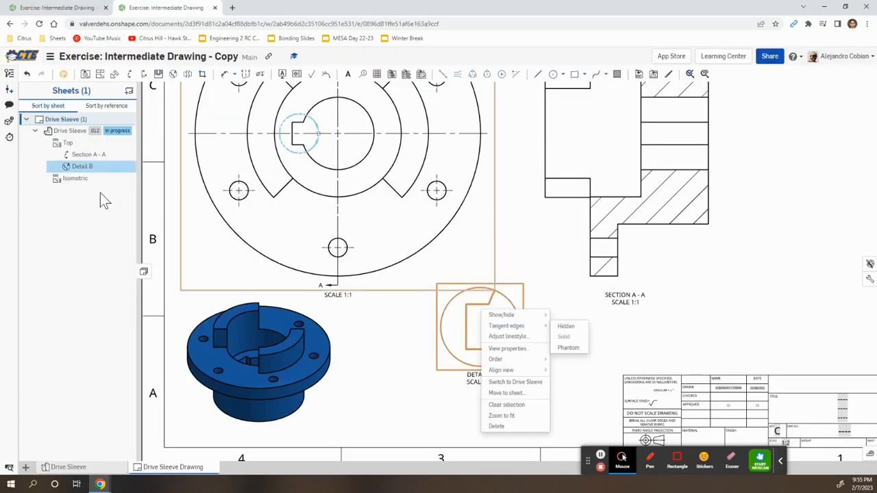
{"action": "double_click", "coordinate": [84, 166]}
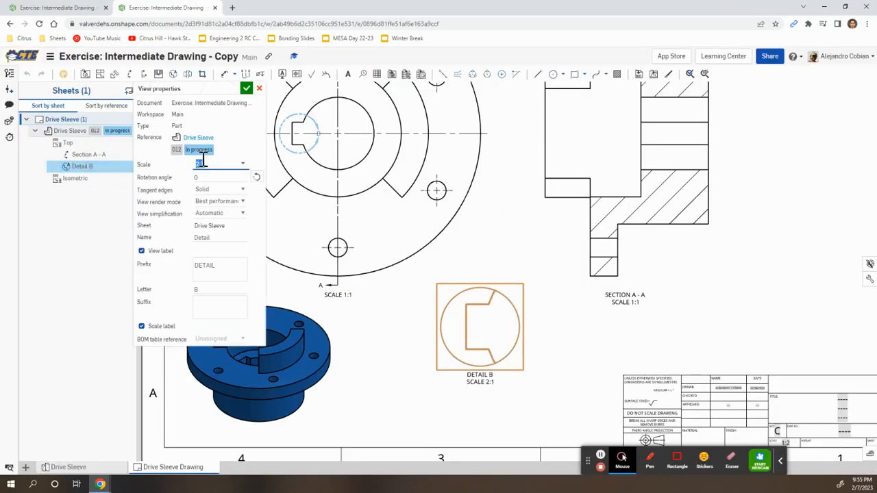
{"action": "left_click", "coordinate": [237, 164]}
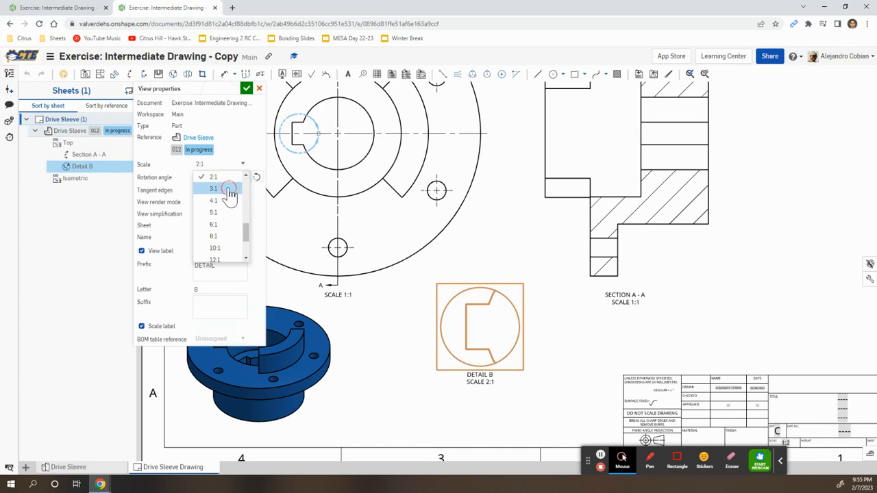
{"action": "left_click", "coordinate": [235, 190]}
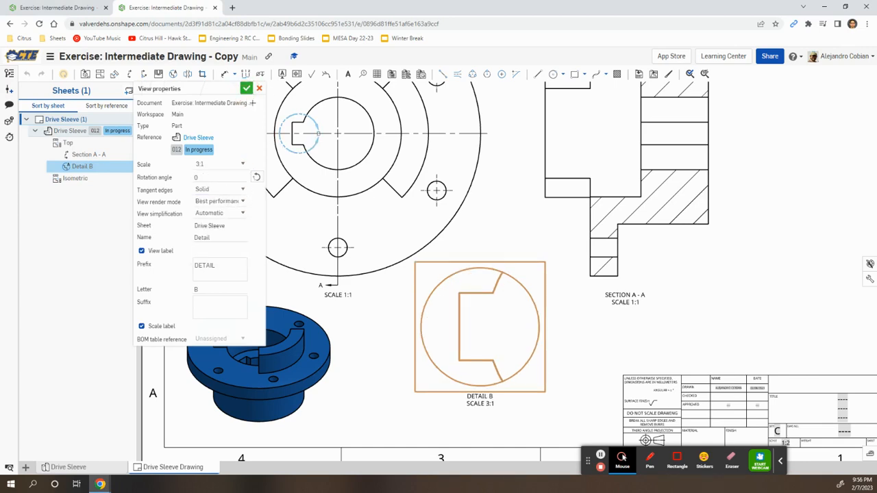
{"action": "left_click", "coordinate": [246, 88]}
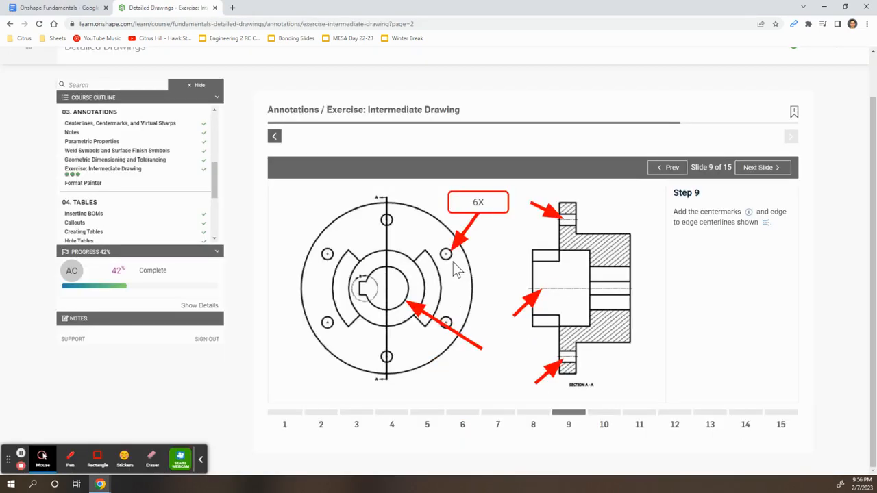
Add edge-to-edge centerlines through the top and bottom flange holes of Section A-A.
{"action": "key", "text": "alt+Tab"}
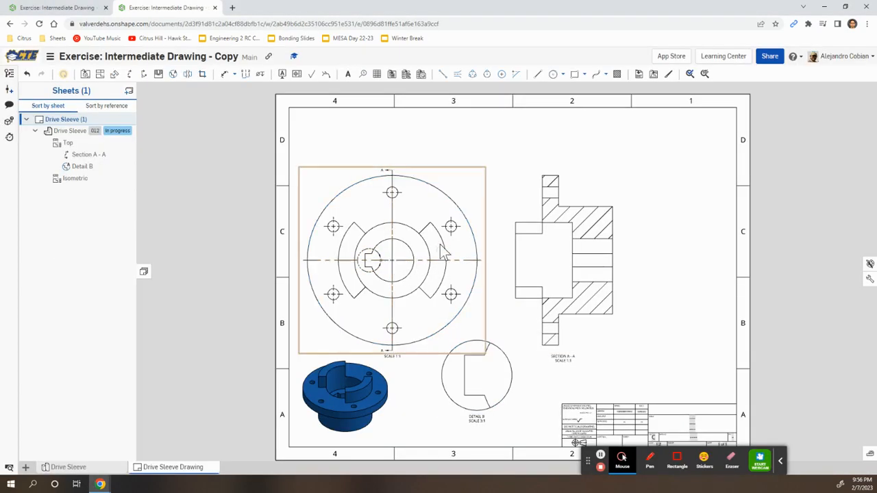
{"action": "scroll", "coordinate": [444, 253], "scroll_direction": "up", "scroll_amount": 2}
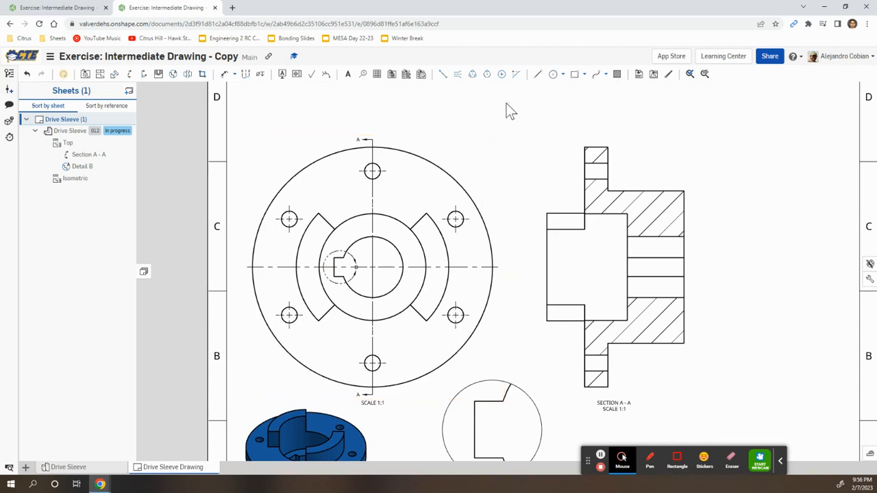
{"action": "left_click", "coordinate": [503, 76]}
{"action": "key", "text": "alt+Tab"}
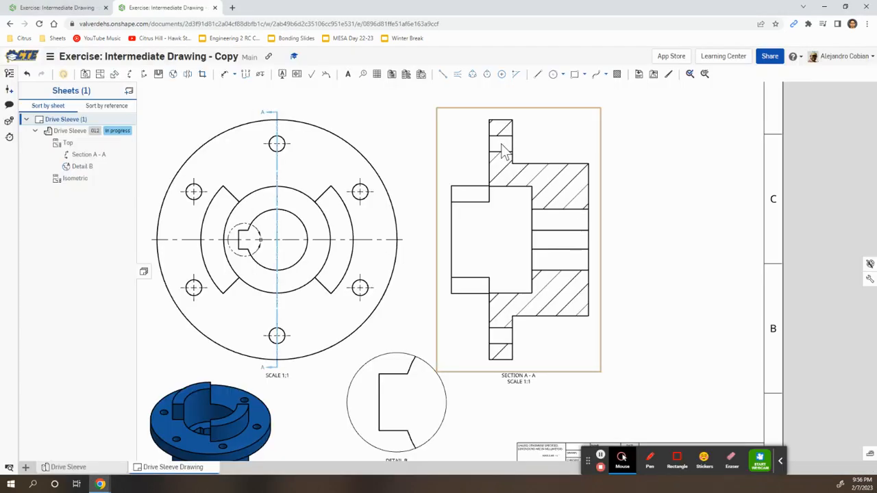
{"action": "left_click", "coordinate": [457, 74]}
{"action": "scroll", "coordinate": [491, 113], "scroll_direction": "up", "scroll_amount": 1}
{"action": "scroll", "coordinate": [491, 114], "scroll_direction": "up", "scroll_amount": 2}
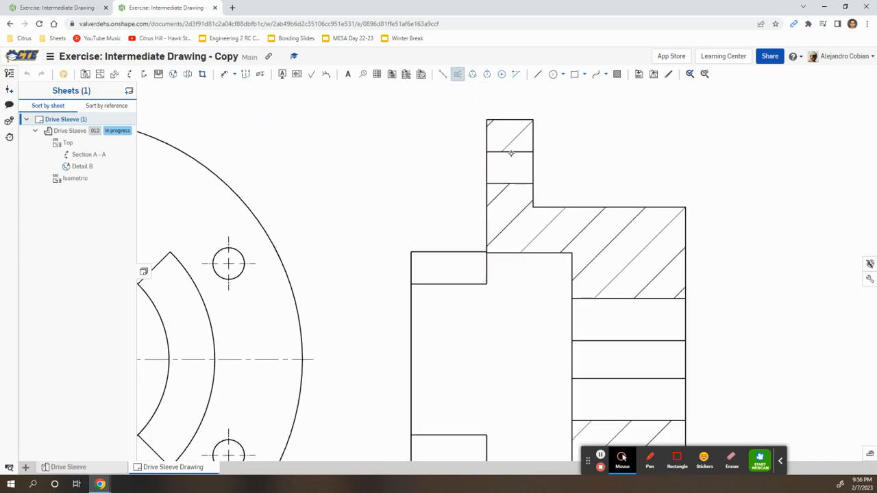
{"action": "left_click", "coordinate": [521, 183]}
{"action": "mouse_move", "coordinate": [551, 333]}
{"action": "middle_mouse_down"}
{"action": "mouse_move", "coordinate": [525, 296]}
{"action": "mouse_move", "coordinate": [478, 155]}
{"action": "middle_mouse_up"}
{"action": "left_click", "coordinate": [439, 388]}
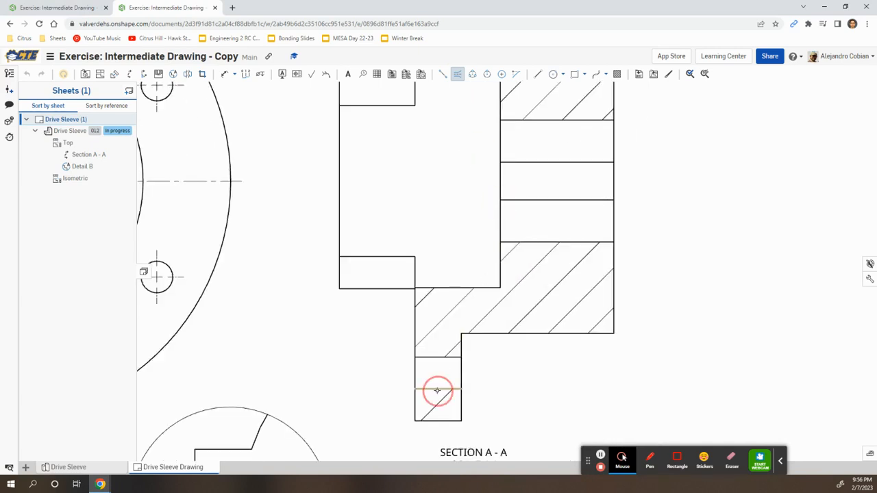
{"action": "left_click", "coordinate": [436, 358]}
{"action": "middle_click_drag", "start_coordinate": [458, 256], "coordinate": [450, 314]}
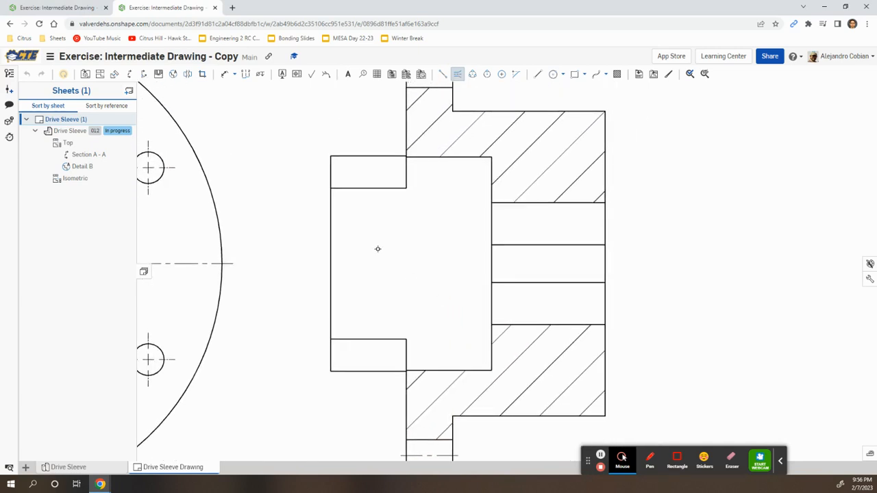
Draw a centerline along the bore axis across the full length of Section A-A.
{"action": "left_click", "coordinate": [442, 74]}
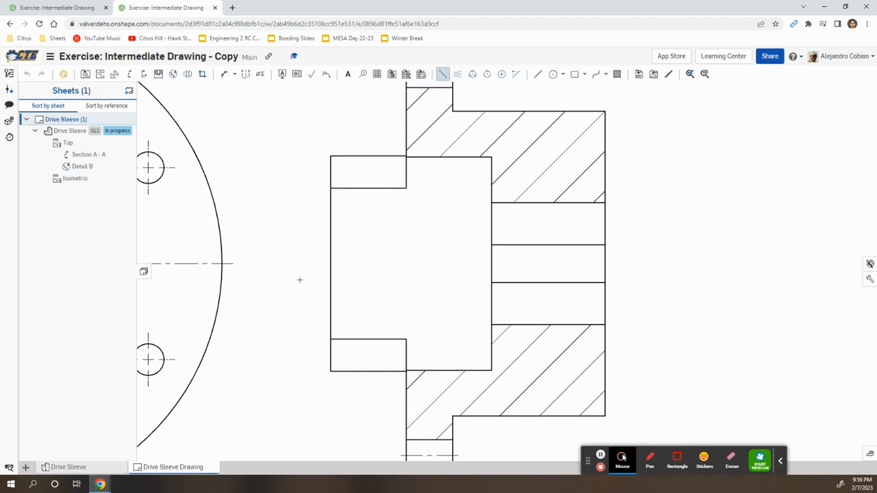
{"action": "scroll", "coordinate": [331, 274], "scroll_direction": "up", "scroll_amount": 5}
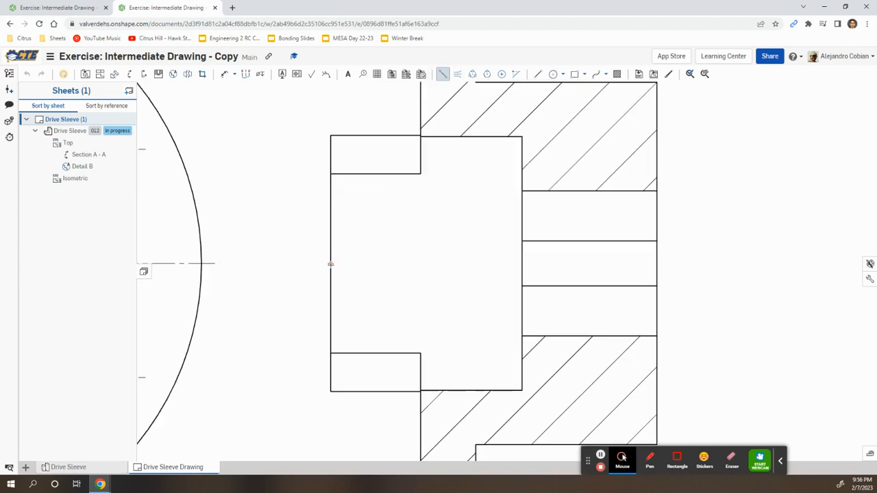
{"action": "left_click", "coordinate": [331, 263]}
{"action": "scroll", "coordinate": [566, 266], "scroll_direction": "down", "scroll_amount": 4}
{"action": "middle_click_drag", "start_coordinate": [758, 268], "coordinate": [542, 288]}
{"action": "scroll", "coordinate": [544, 287], "scroll_direction": "up", "scroll_amount": 5}
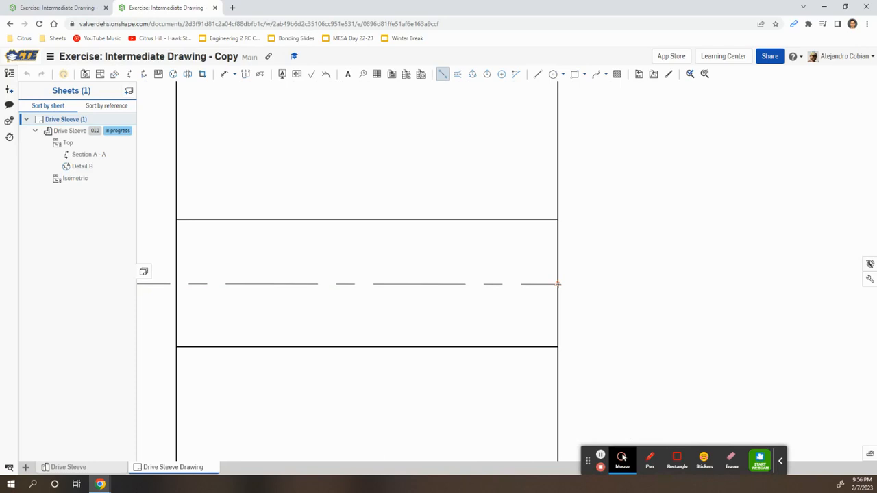
{"action": "scroll", "coordinate": [558, 284], "scroll_direction": "up", "scroll_amount": 5}
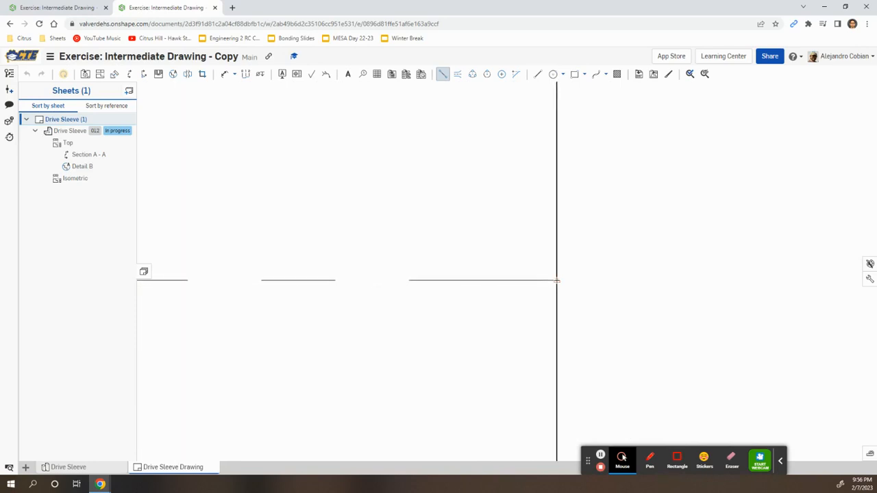
{"action": "left_click", "coordinate": [558, 281]}
{"action": "scroll", "coordinate": [541, 264], "scroll_direction": "down", "scroll_amount": 5}
{"action": "middle_click_drag", "start_coordinate": [433, 258], "coordinate": [654, 272]}
{"action": "scroll", "coordinate": [569, 254], "scroll_direction": "down", "scroll_amount": 3}
{"action": "key", "text": "alt+Tab"}
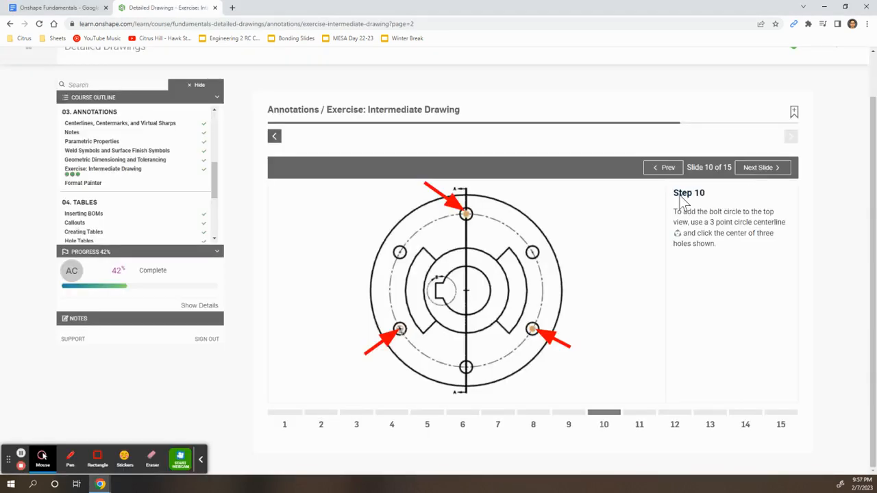
Draw a three-point circle centerline through three bolt hole centres in the top view.
{"action": "key", "text": "alt+Tab"}
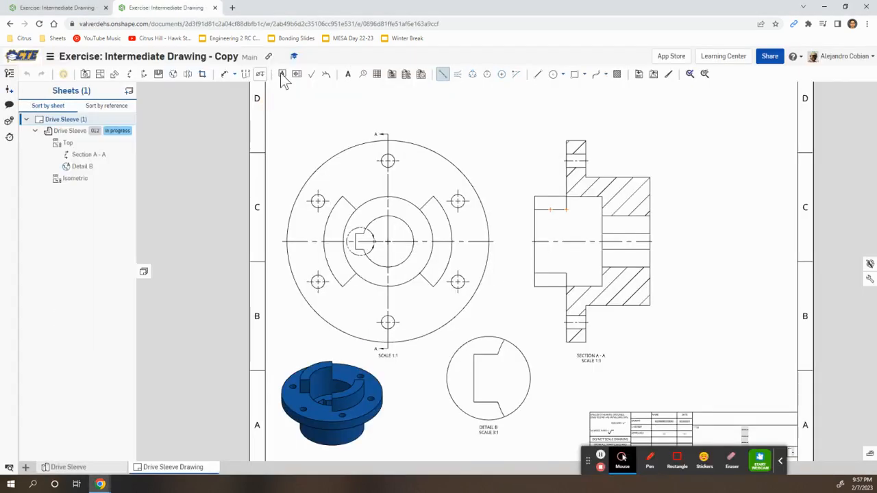
{"action": "left_click", "coordinate": [470, 78]}
{"action": "left_click", "coordinate": [388, 160]}
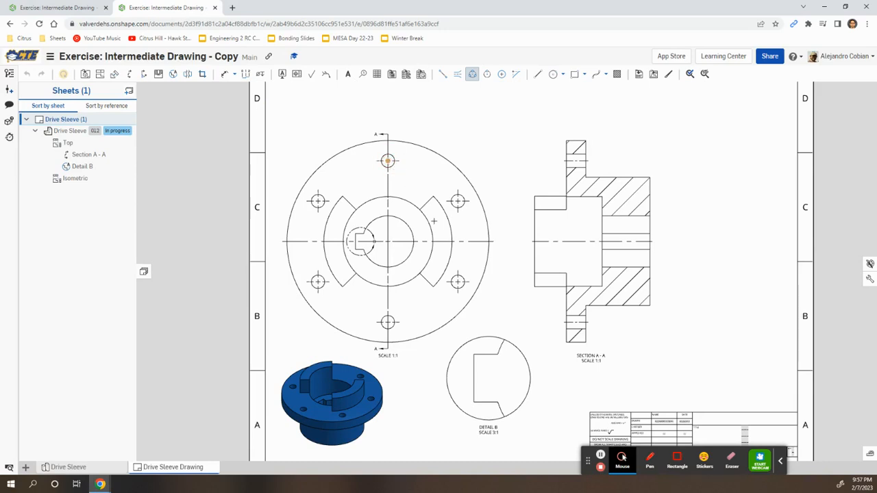
{"action": "left_click", "coordinate": [458, 281]}
{"action": "left_click", "coordinate": [318, 281]}
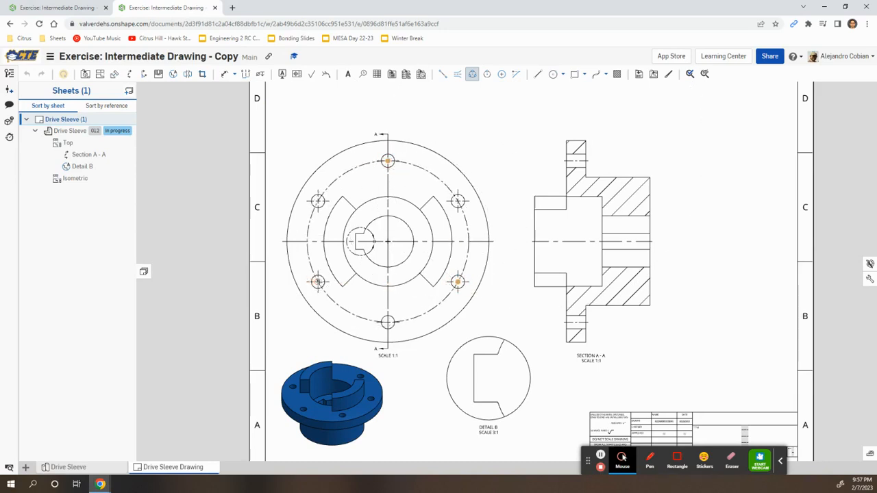
{"action": "key", "text": "alt+Tab"}
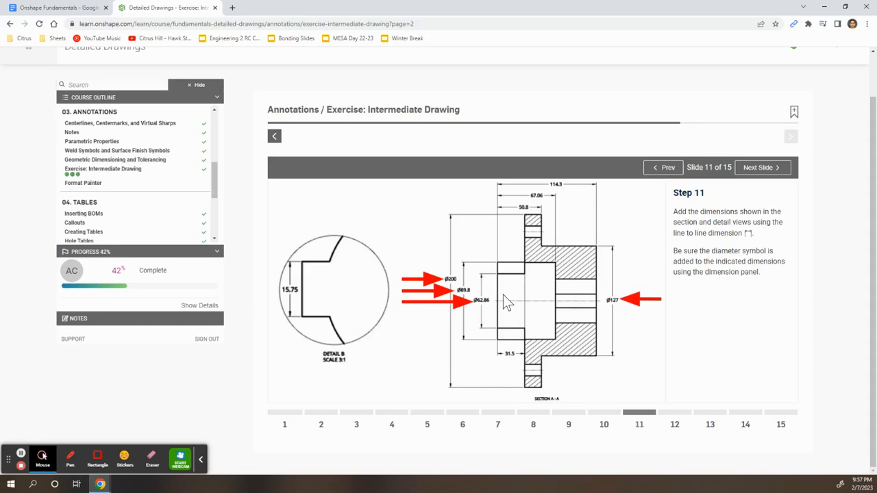
Move the Section A-A view to the right on the sheet.
{"action": "key", "text": "alt+Tab"}
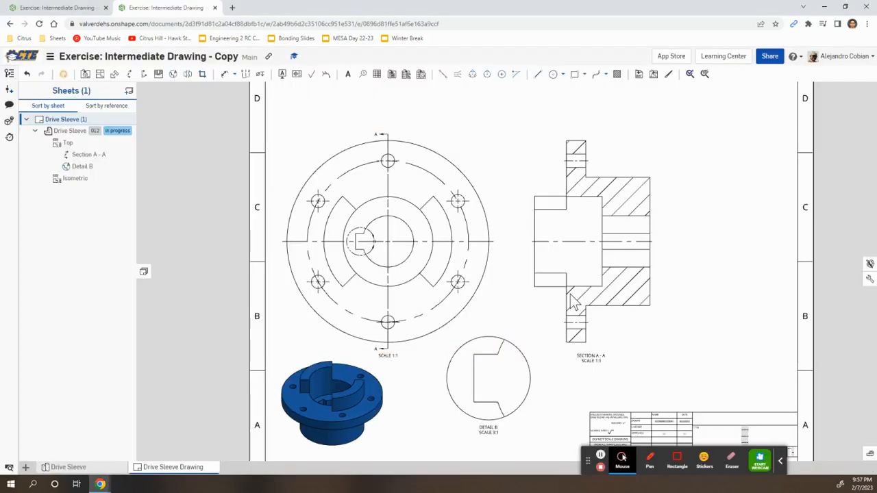
{"action": "scroll", "coordinate": [632, 247], "scroll_direction": "up", "scroll_amount": 5}
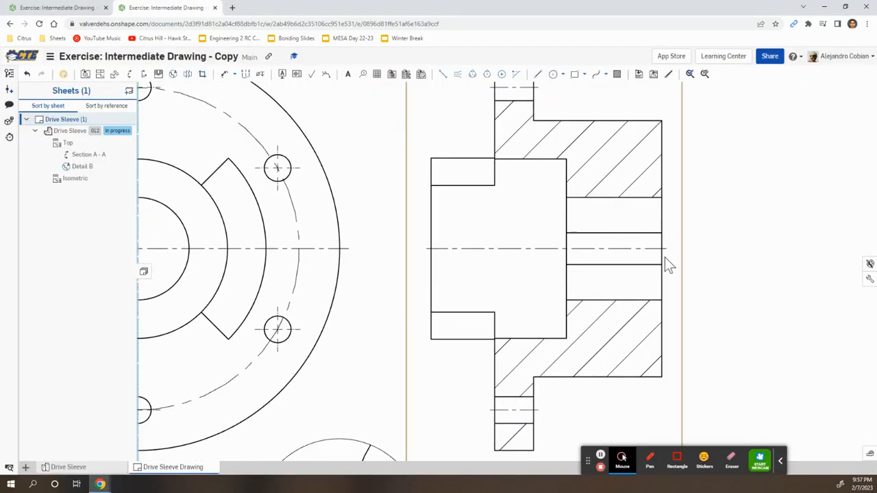
{"action": "key", "text": "alt+Tab"}
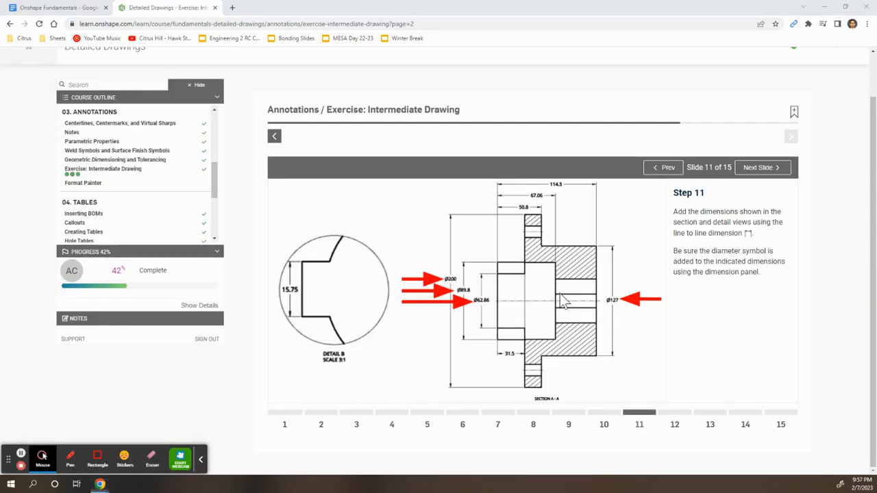
{"action": "key", "text": "alt+Tab"}
{"action": "left_click_drag", "start_coordinate": [524, 275], "coordinate": [602, 261]}
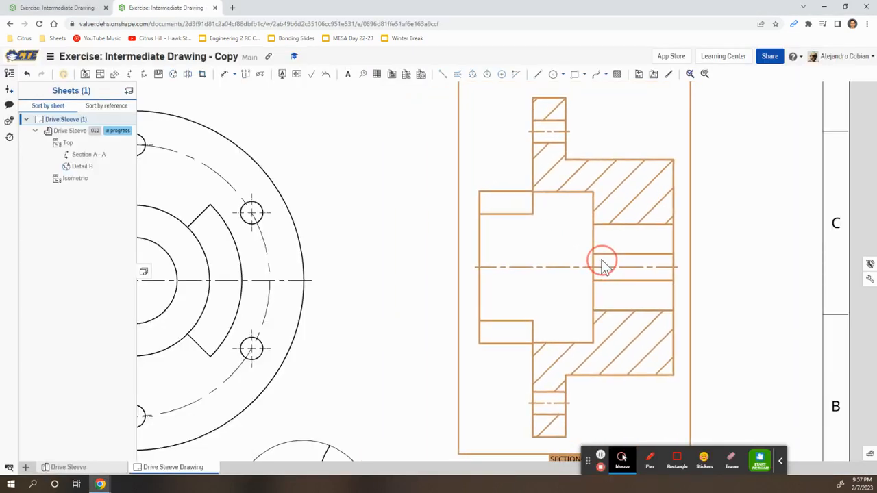
{"action": "middle_click_drag", "start_coordinate": [708, 275], "coordinate": [601, 266]}
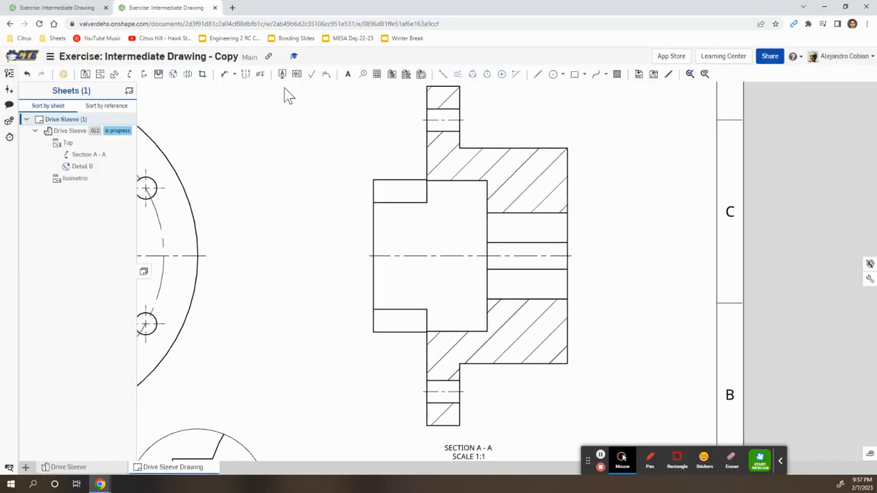
Dimension the 62.86 bore and the 89.8 counterbore on the left of Section A-A.
{"action": "left_click", "coordinate": [225, 77]}
{"action": "key", "text": "ctrl+Tab"}
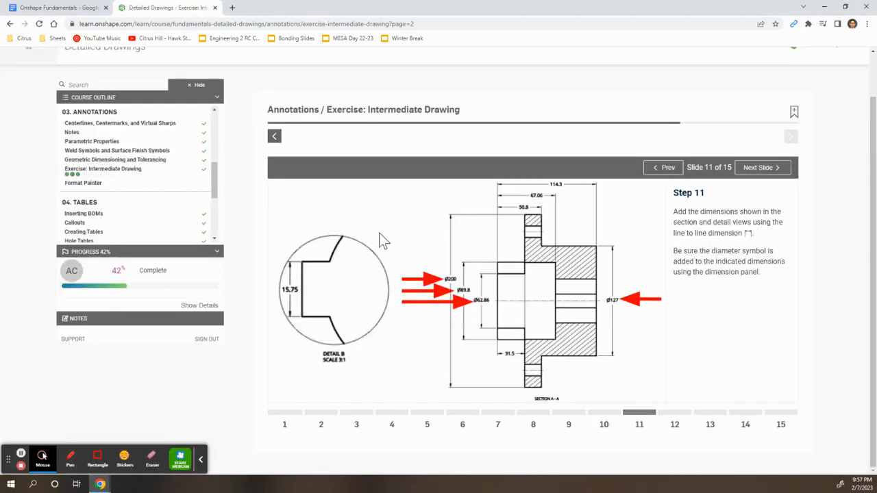
{"action": "key", "text": "ctrl+Tab"}
{"action": "left_click", "coordinate": [374, 243]}
{"action": "left_click", "coordinate": [344, 255]}
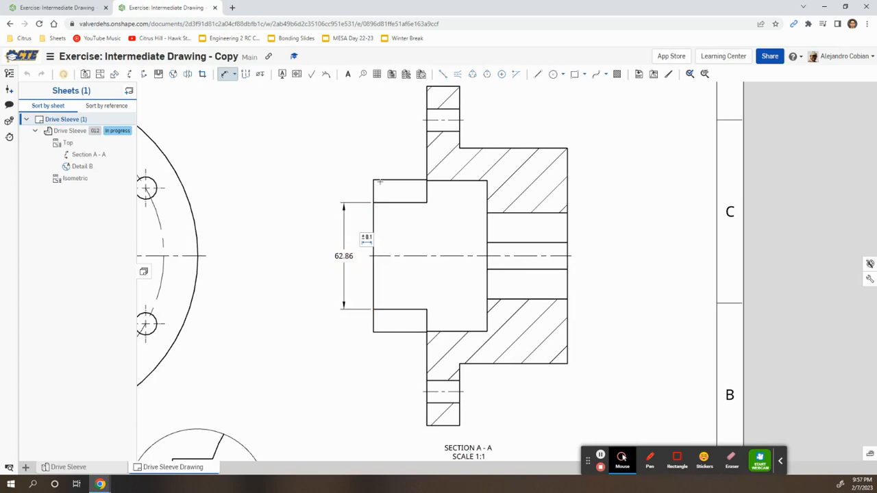
{"action": "left_click", "coordinate": [374, 332]}
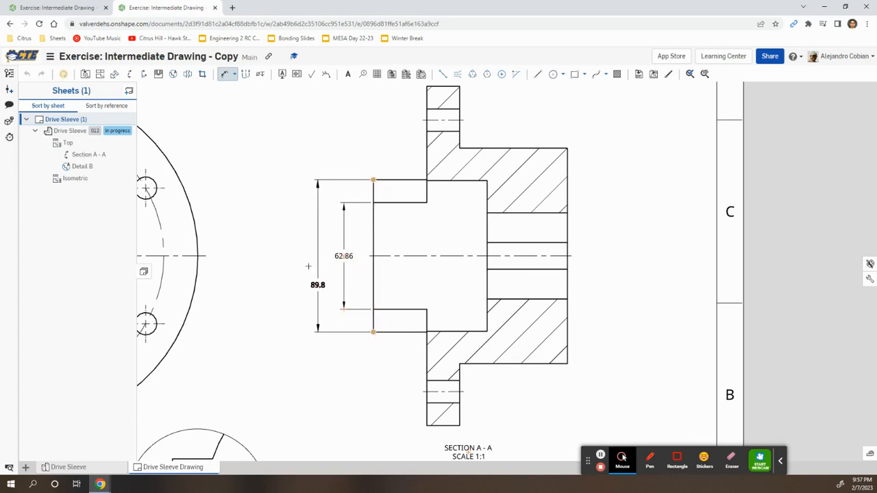
{"action": "left_click", "coordinate": [314, 242]}
Add the overall 200 height dimension left of Section A-A.
{"action": "key", "text": "alt+Tab"}
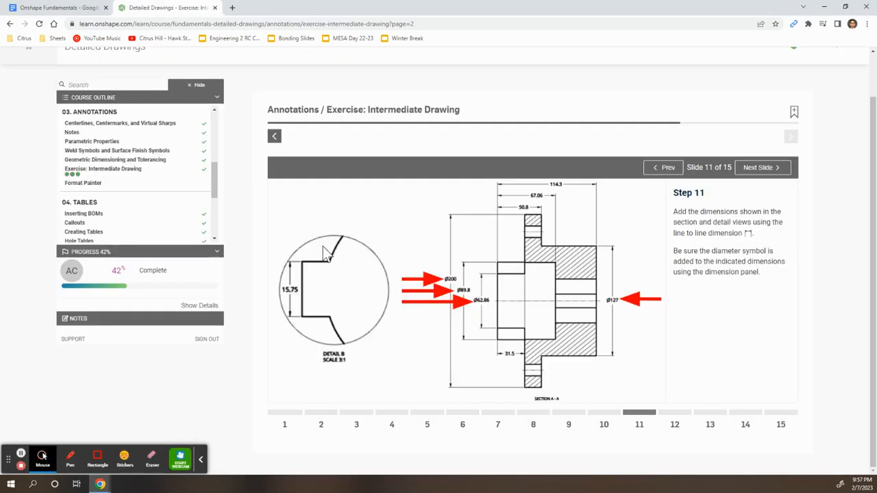
{"action": "key", "text": "alt+Tab"}
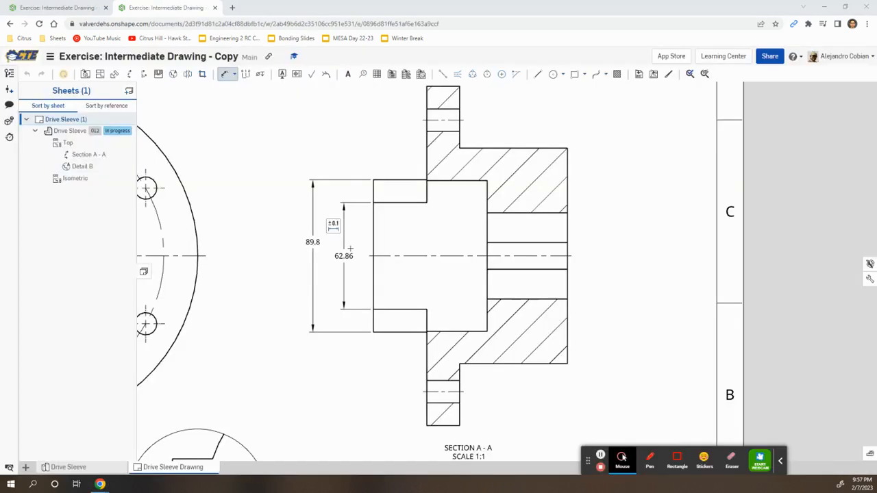
{"action": "left_click", "coordinate": [426, 426]}
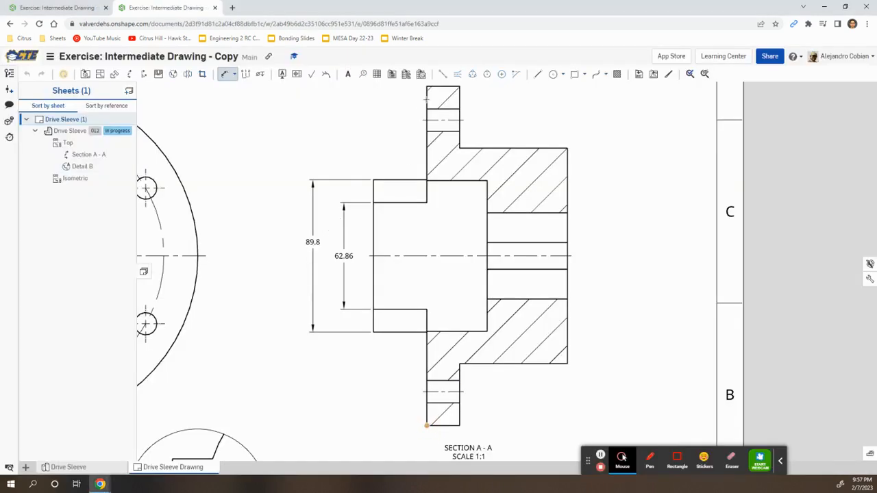
{"action": "left_click", "coordinate": [426, 87]}
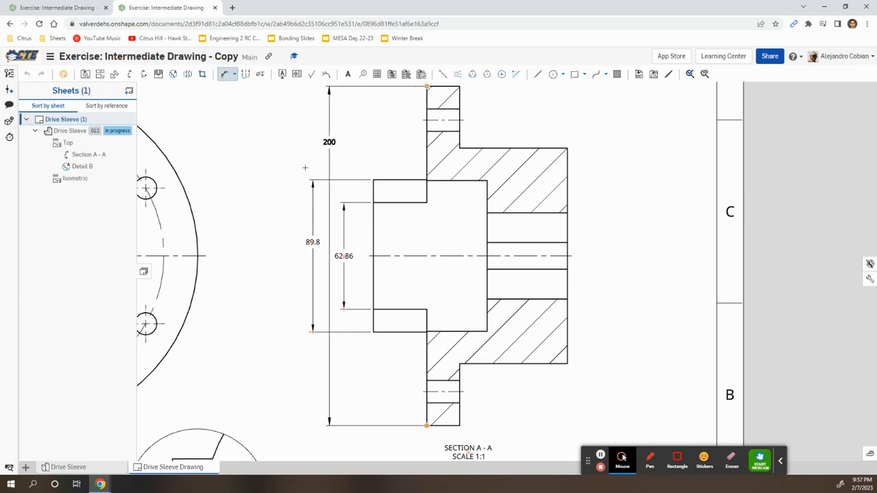
{"action": "left_click", "coordinate": [289, 166]}
Add the 127 hub dimension on the right side of Section A-A.
{"action": "key", "text": "alt+Tab"}
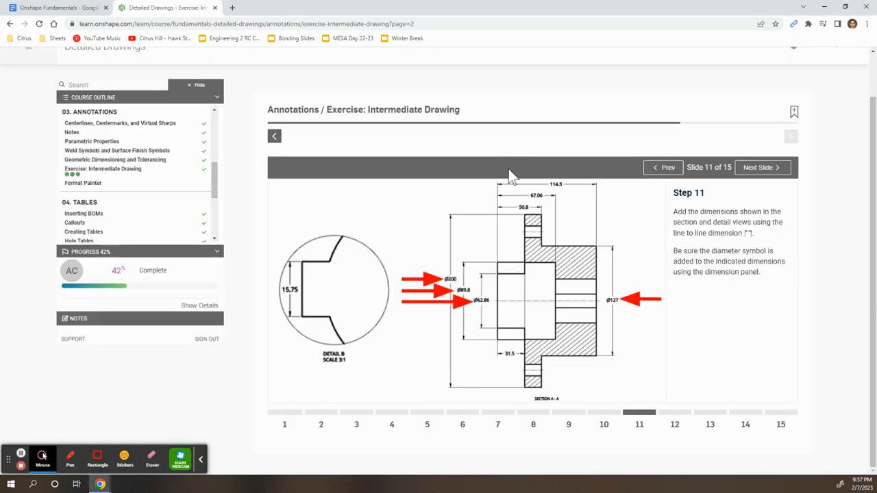
{"action": "key", "text": "alt+Tab"}
{"action": "left_click", "coordinate": [567, 148]}
{"action": "left_click", "coordinate": [568, 364]}
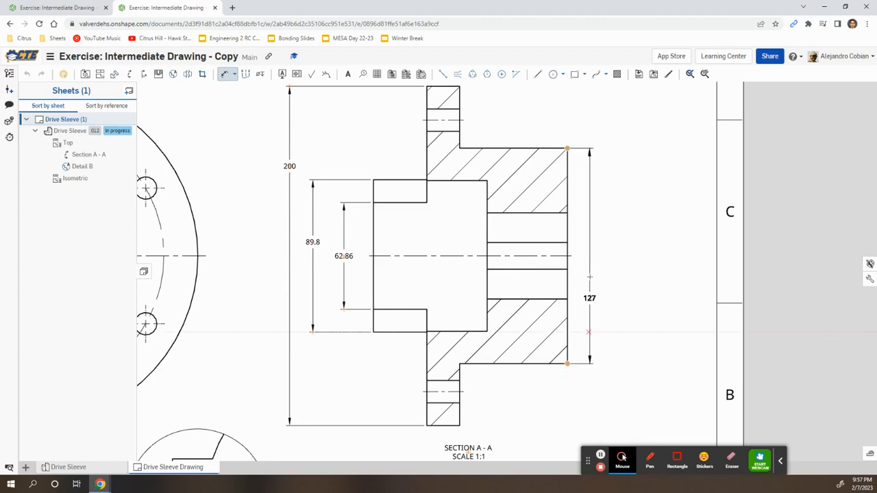
{"action": "left_click", "coordinate": [611, 256]}
{"action": "key", "text": "alt+Tab"}
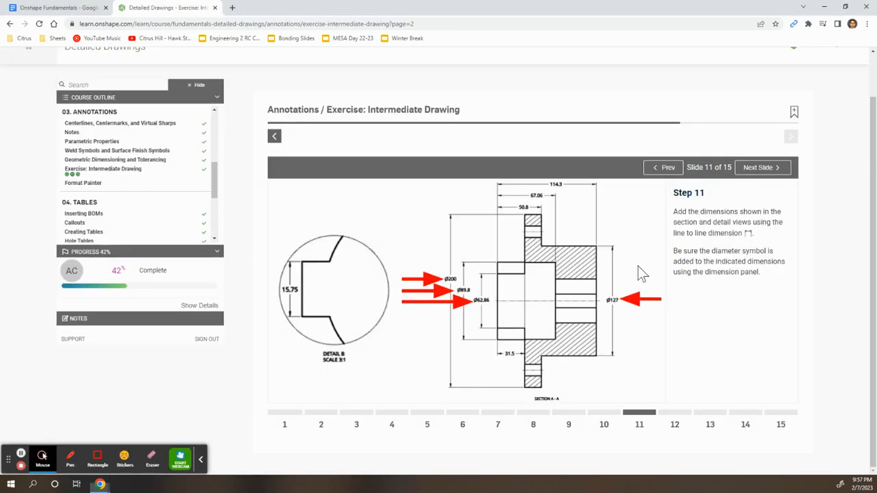
{"action": "key", "text": "alt+Tab"}
{"action": "mouse_move", "coordinate": [452, 96]}
{"action": "middle_mouse_down"}
{"action": "mouse_move", "coordinate": [476, 111]}
{"action": "mouse_move", "coordinate": [495, 209]}
{"action": "middle_mouse_up"}
Add the stacked 50.8 and 67.06 width dimensions above Section A-A.
{"action": "left_click", "coordinate": [484, 201]}
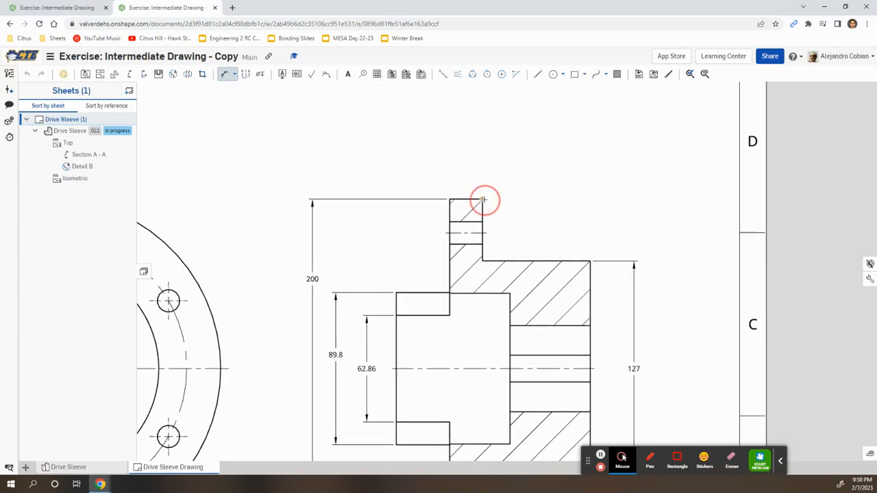
{"action": "left_click", "coordinate": [396, 293]}
{"action": "left_click", "coordinate": [434, 155]}
{"action": "left_click", "coordinate": [509, 293]}
{"action": "left_click", "coordinate": [396, 293]}
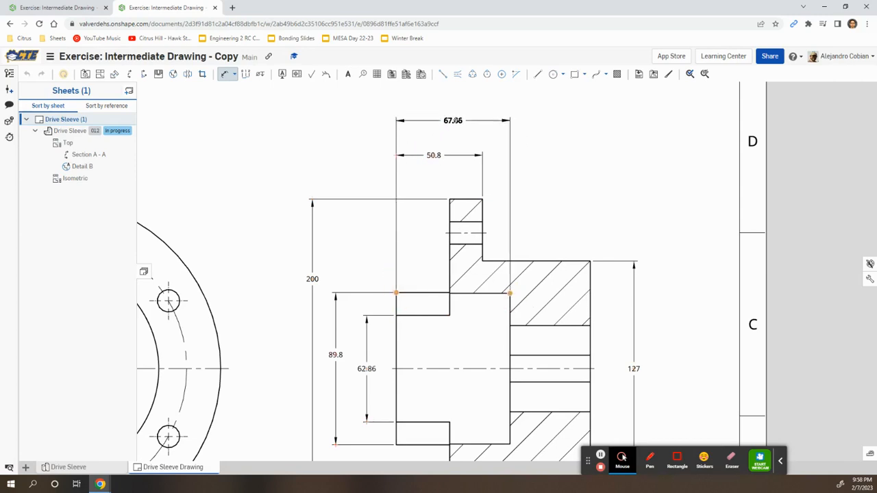
{"action": "left_click", "coordinate": [461, 120]}
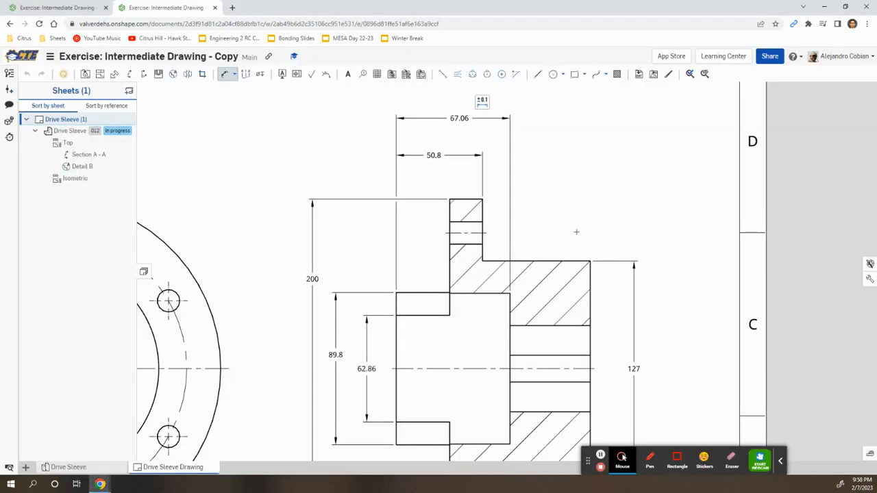
Add the 114.3 overall length on top and the 31.5 bore-step dimension below.
{"action": "middle_click_drag", "start_coordinate": [575, 231], "coordinate": [598, 348]}
{"action": "left_click", "coordinate": [589, 355]}
{"action": "left_click", "coordinate": [397, 386]}
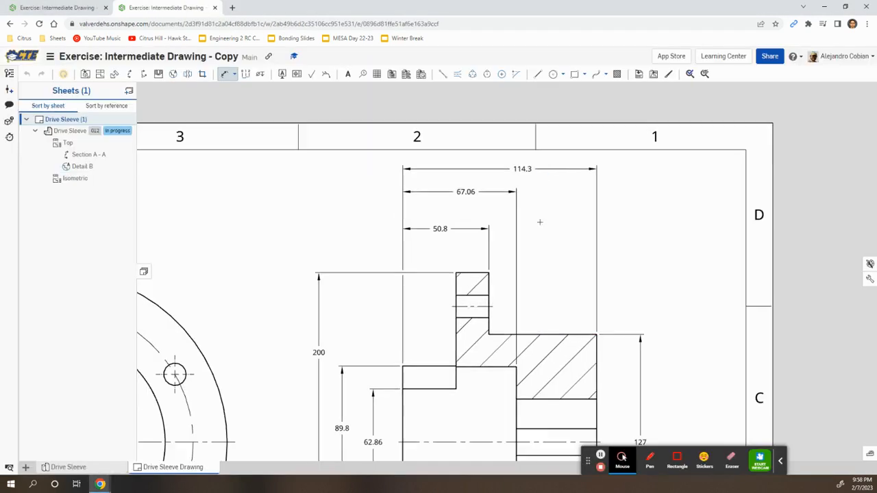
{"action": "scroll", "coordinate": [516, 262], "scroll_direction": "down", "scroll_amount": 5}
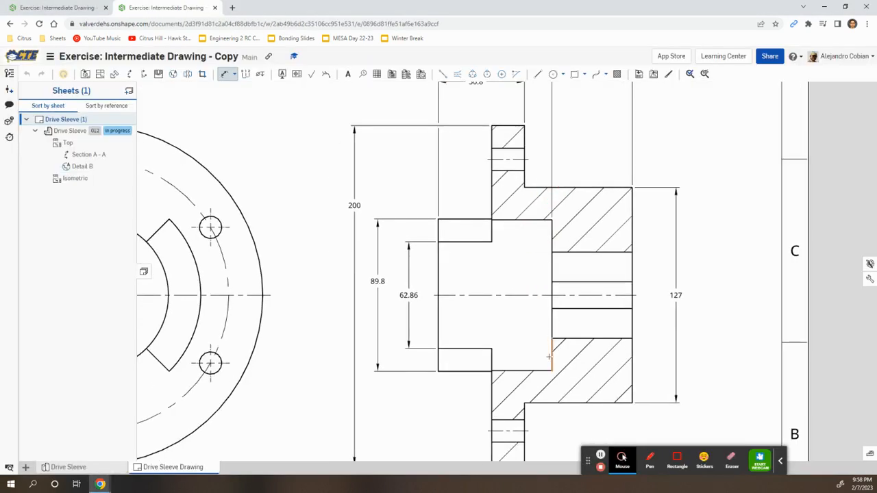
{"action": "left_click", "coordinate": [476, 267]}
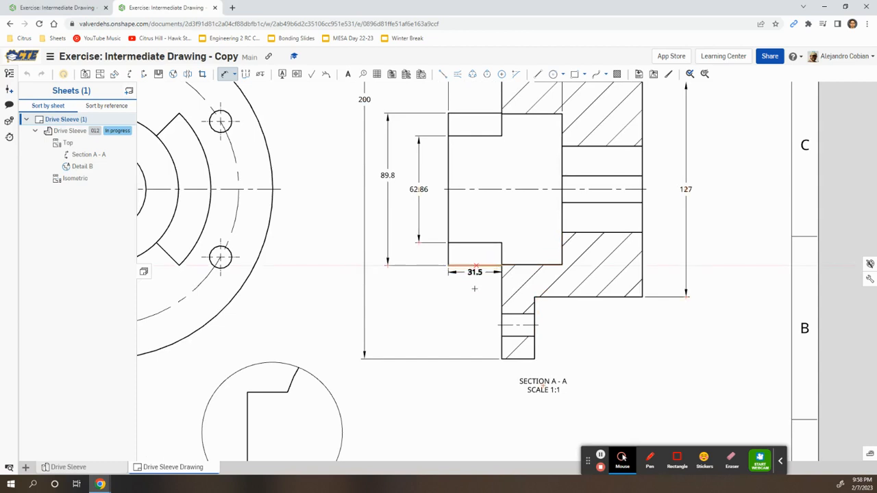
{"action": "left_click", "coordinate": [475, 299]}
Dimension the vertical edge in Detail B as 15.75.
{"action": "middle_click_drag", "start_coordinate": [541, 198], "coordinate": [533, 315]}
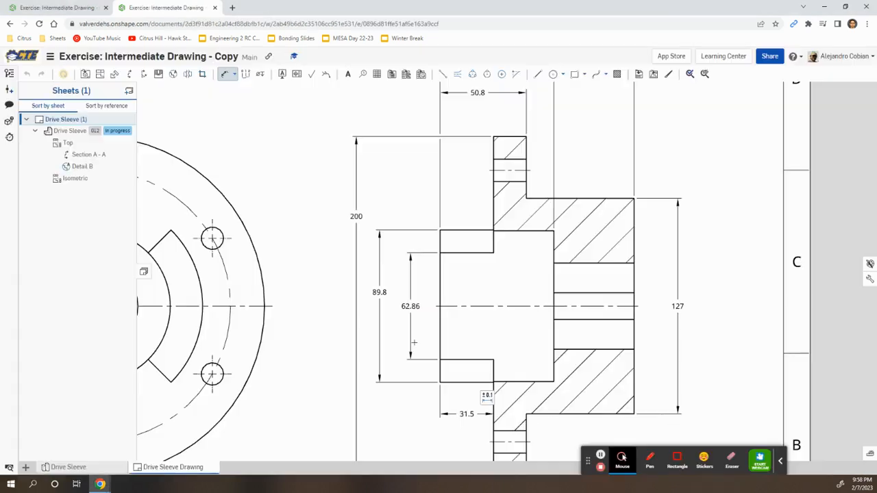
{"action": "mouse_move", "coordinate": [417, 365]}
{"action": "middle_mouse_down"}
{"action": "mouse_move", "coordinate": [427, 350]}
{"action": "mouse_move", "coordinate": [614, 258]}
{"action": "middle_mouse_up"}
{"action": "mouse_move", "coordinate": [472, 438]}
{"action": "middle_mouse_down"}
{"action": "mouse_move", "coordinate": [488, 309]}
{"action": "mouse_move", "coordinate": [453, 304]}
{"action": "middle_mouse_up"}
{"action": "left_click", "coordinate": [421, 304]}
{"action": "left_click", "coordinate": [400, 304]}
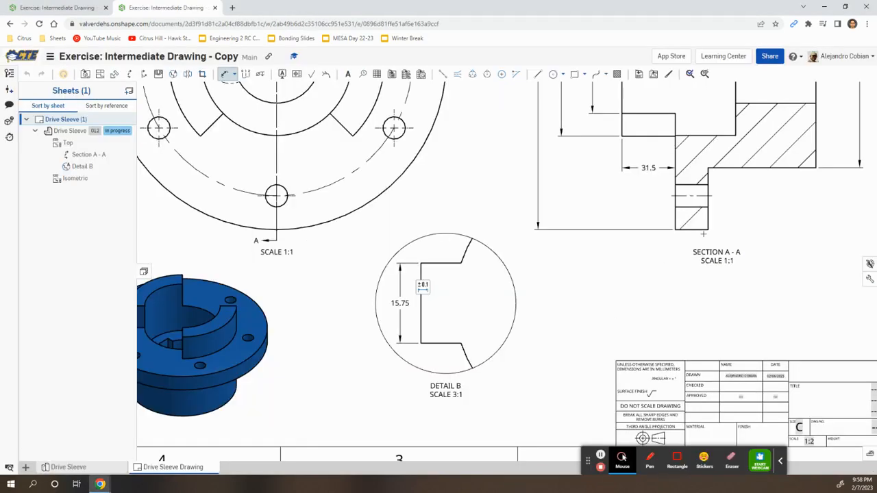
{"action": "scroll", "coordinate": [503, 413], "scroll_direction": "up", "scroll_amount": 3}
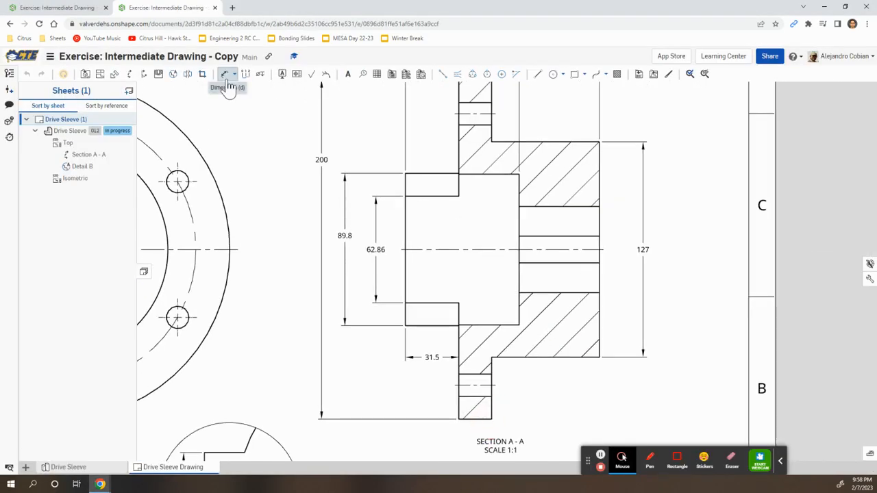
Add the Ø prefix to the 200 and 89.8 dimensions.
{"action": "left_click", "coordinate": [321, 158]}
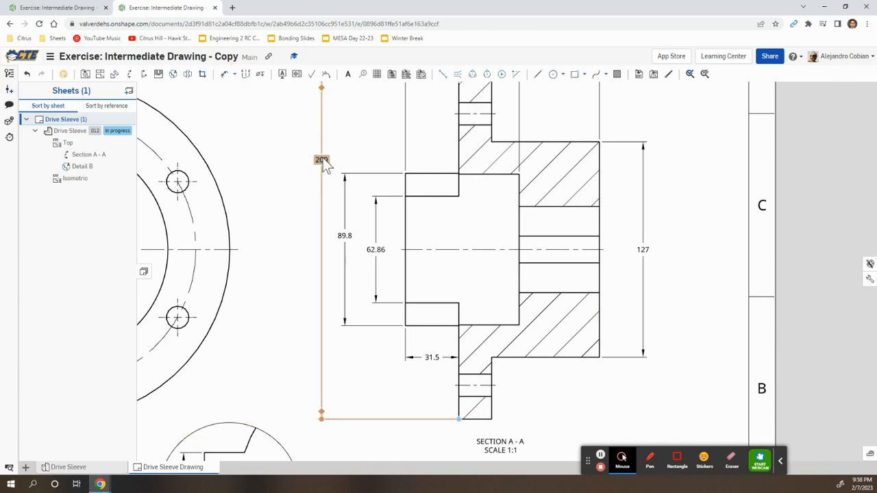
{"action": "double_click", "coordinate": [322, 159]}
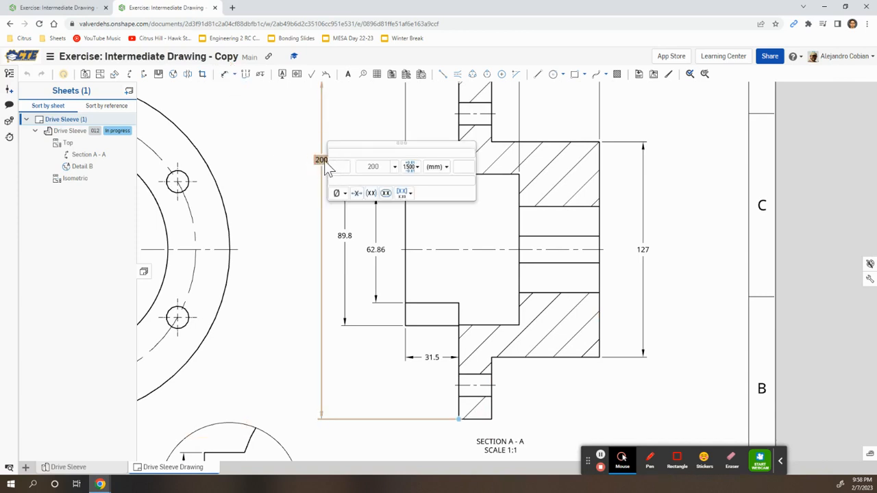
{"action": "left_click", "coordinate": [338, 193]}
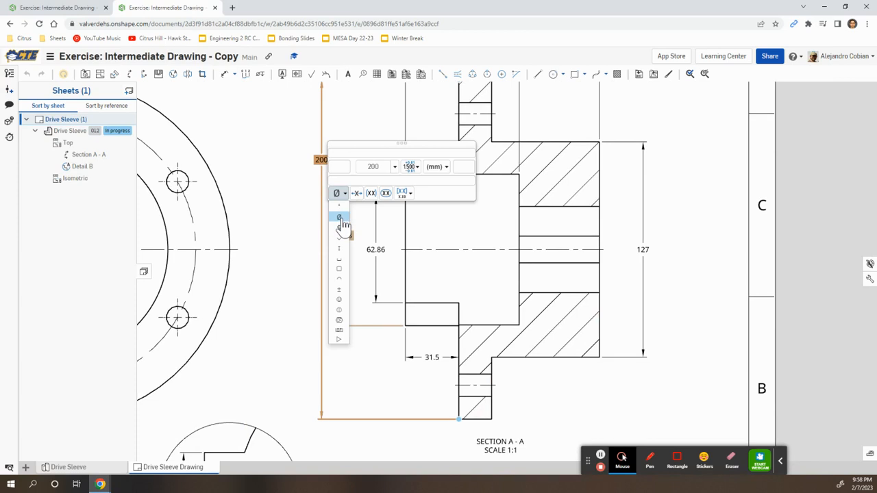
{"action": "left_click", "coordinate": [343, 217]}
{"action": "left_click", "coordinate": [347, 236]}
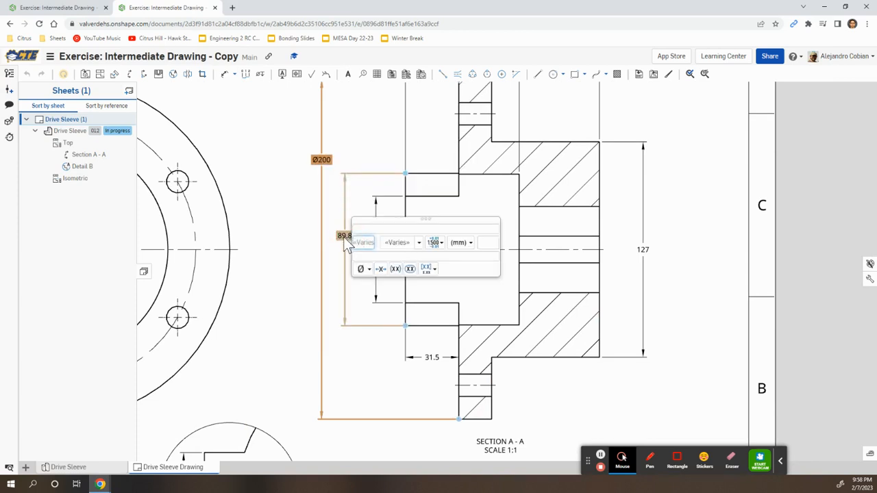
{"action": "left_click", "coordinate": [297, 239]}
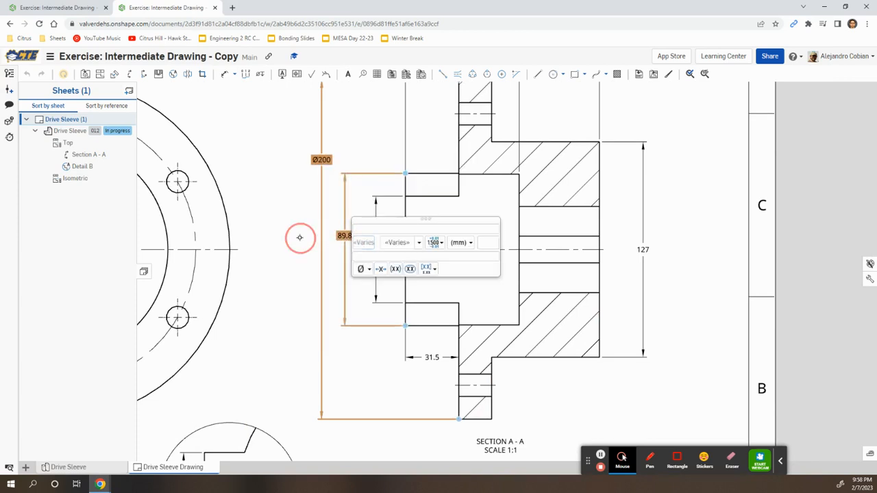
{"action": "left_click", "coordinate": [347, 236]}
{"action": "left_click", "coordinate": [364, 269]}
{"action": "left_click", "coordinate": [365, 301]}
{"action": "left_click", "coordinate": [386, 344]}
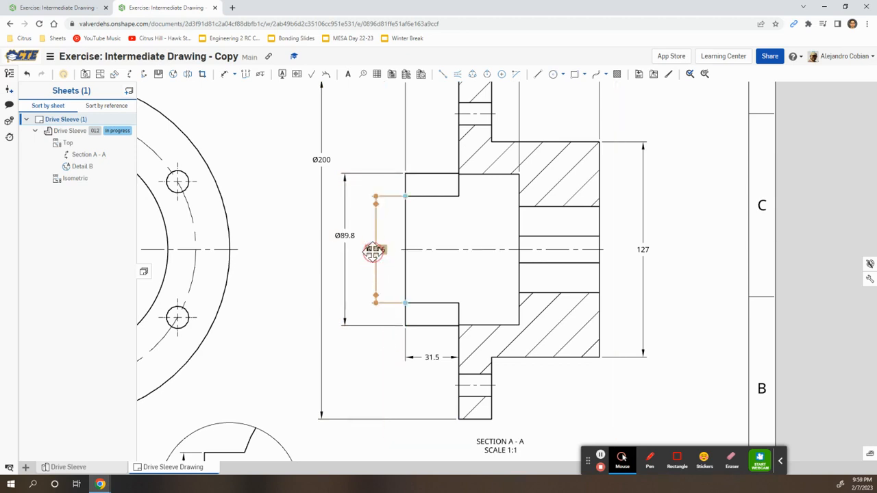
Add the Ø prefix to the 62.86 and 127 dimensions.
{"action": "left_click", "coordinate": [372, 251]}
{"action": "left_click", "coordinate": [396, 283]}
{"action": "left_click", "coordinate": [397, 308]}
{"action": "left_click", "coordinate": [689, 312]}
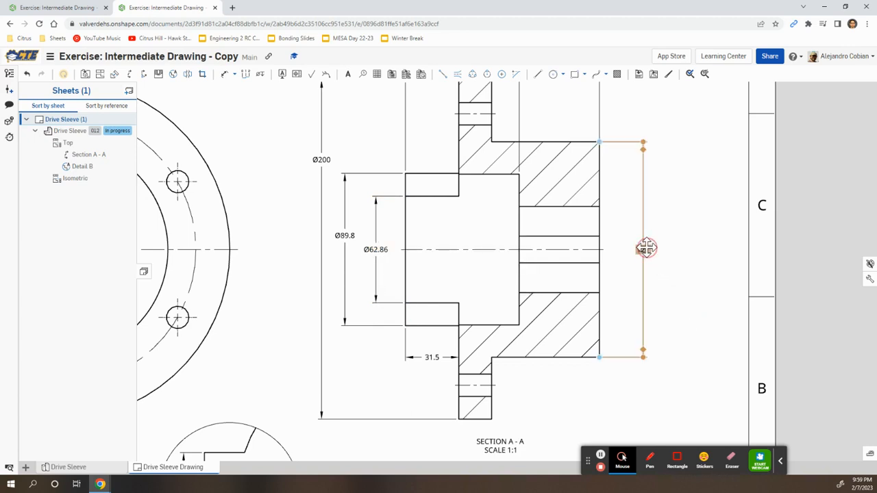
{"action": "left_click", "coordinate": [647, 248]}
{"action": "left_click", "coordinate": [661, 282]}
{"action": "left_click", "coordinate": [662, 306]}
{"action": "left_click", "coordinate": [704, 332]}
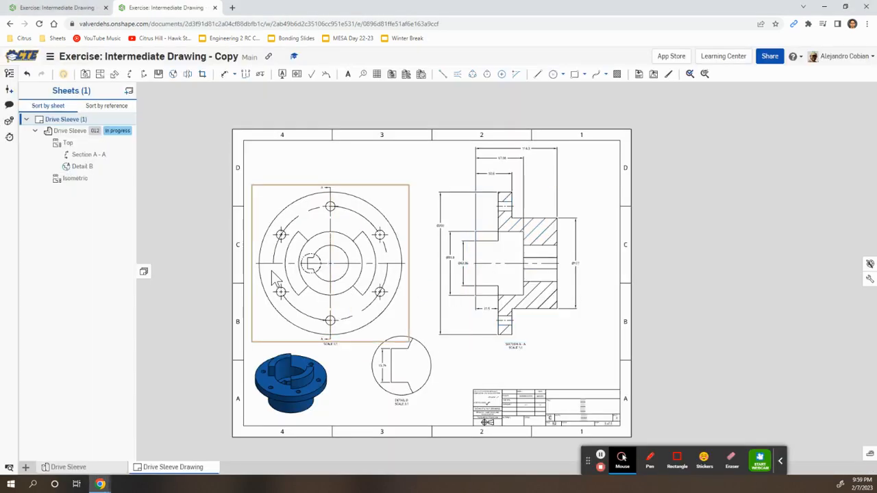
Add a 90.0° line-to-line angle between the slot edges, left of the top view.
{"action": "scroll", "coordinate": [293, 271], "scroll_direction": "up", "scroll_amount": 5}
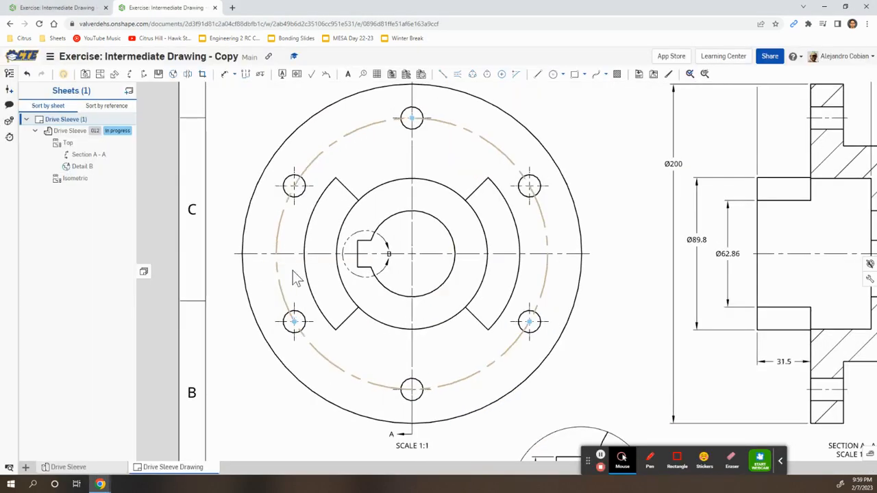
{"action": "middle_click_drag", "start_coordinate": [293, 271], "coordinate": [387, 274]}
{"action": "left_click_drag", "start_coordinate": [526, 252], "coordinate": [563, 250]}
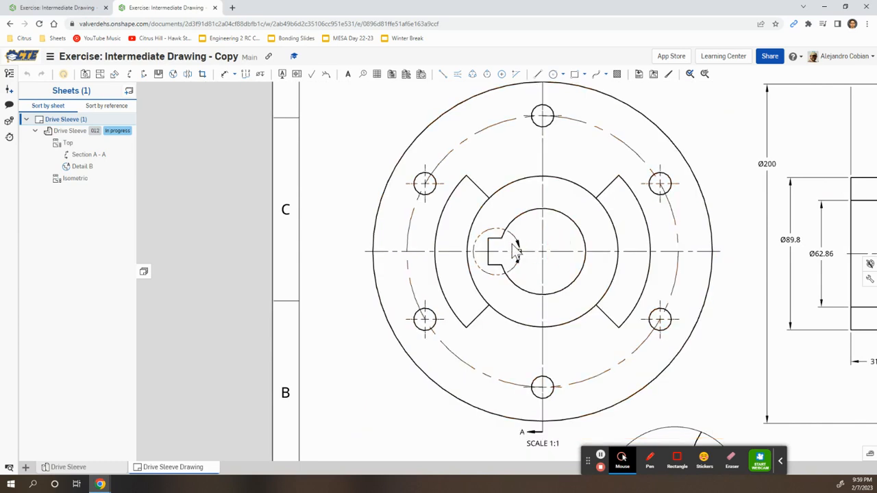
{"action": "left_click", "coordinate": [235, 76]}
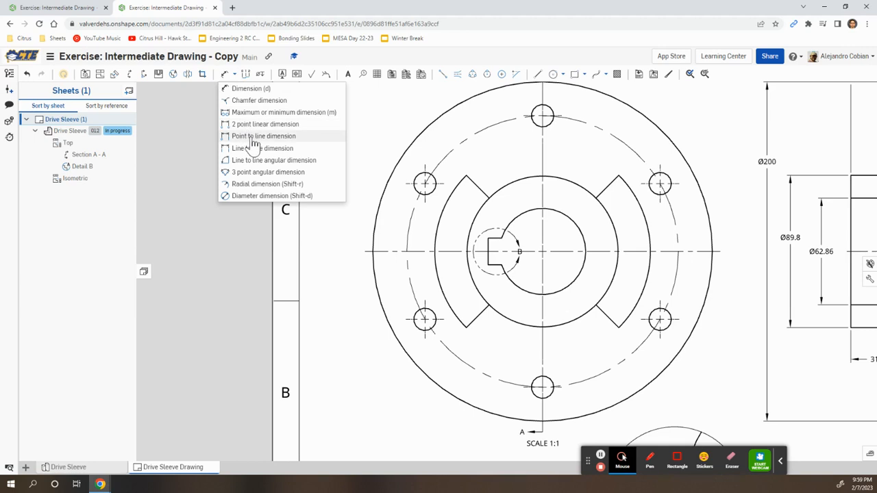
{"action": "left_click", "coordinate": [264, 162]}
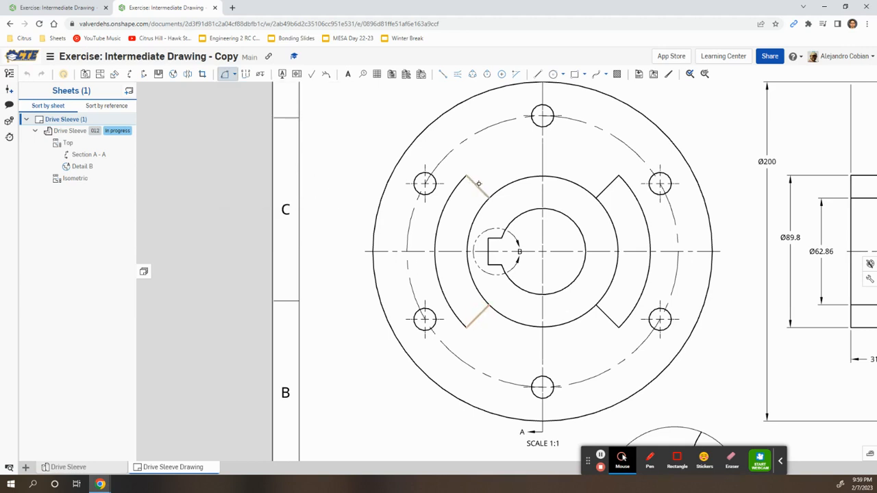
{"action": "left_click", "coordinate": [478, 184]}
{"action": "left_click", "coordinate": [341, 198]}
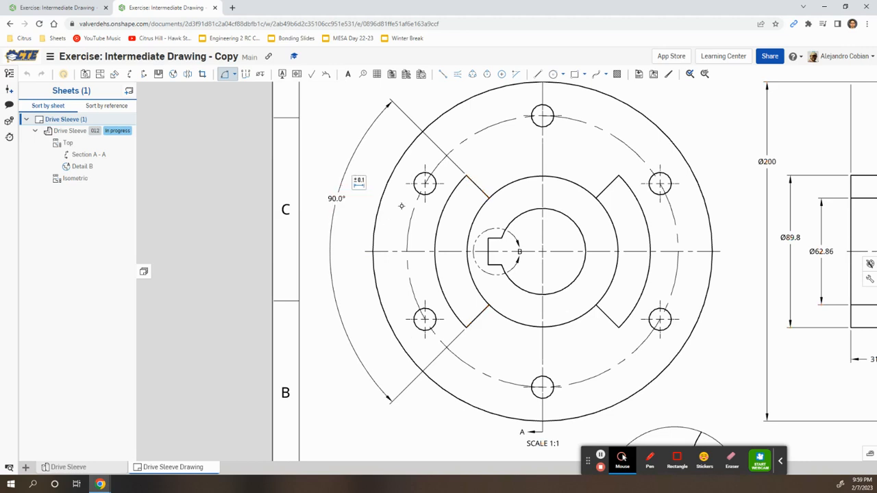
Switch to the three-point angular dimension and check the Step 12 slide.
{"action": "left_click", "coordinate": [233, 74]}
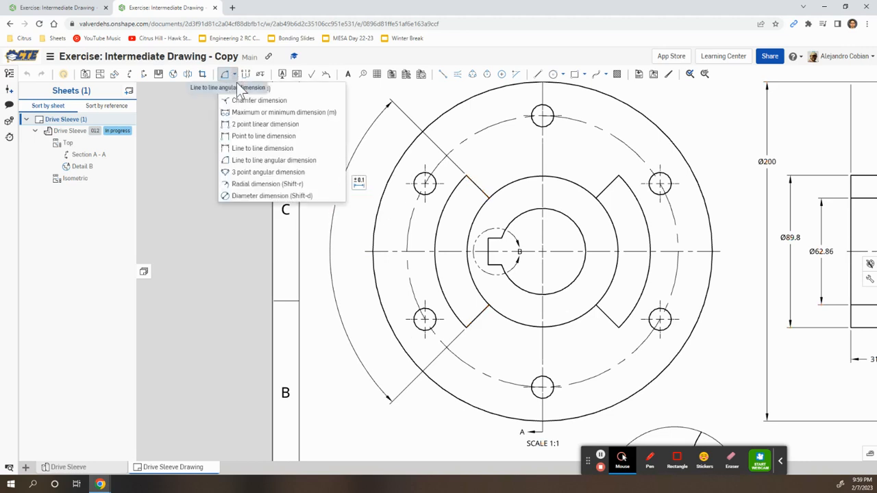
{"action": "left_click", "coordinate": [250, 174]}
{"action": "key", "text": "alt+Tab"}
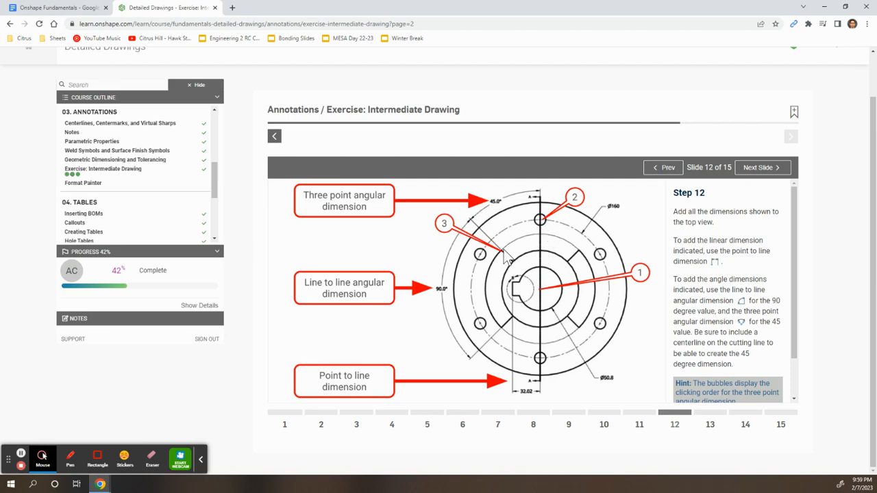
{"action": "key", "text": "alt+Tab"}
Place a 45.0° three-point angle from the centre above the top view.
{"action": "left_click", "coordinate": [544, 252]}
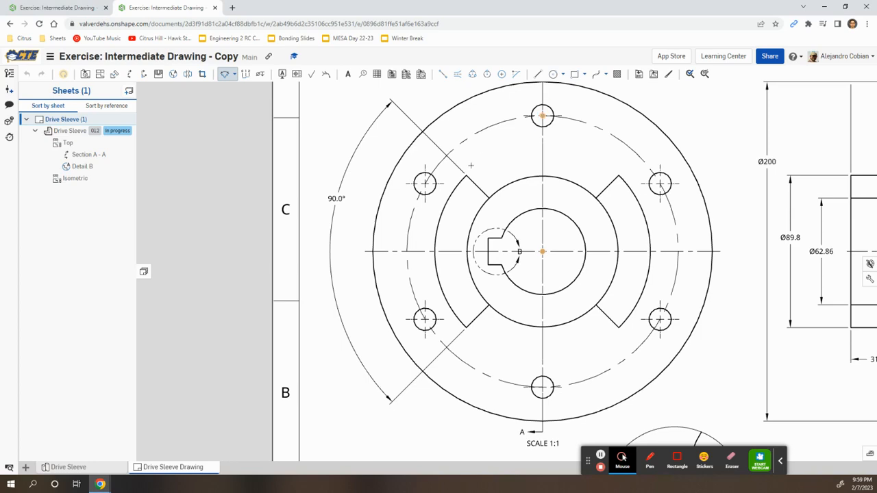
{"action": "left_click", "coordinate": [467, 175]}
{"action": "middle_click_drag", "start_coordinate": [467, 130], "coordinate": [500, 235]}
{"action": "left_click", "coordinate": [464, 144]}
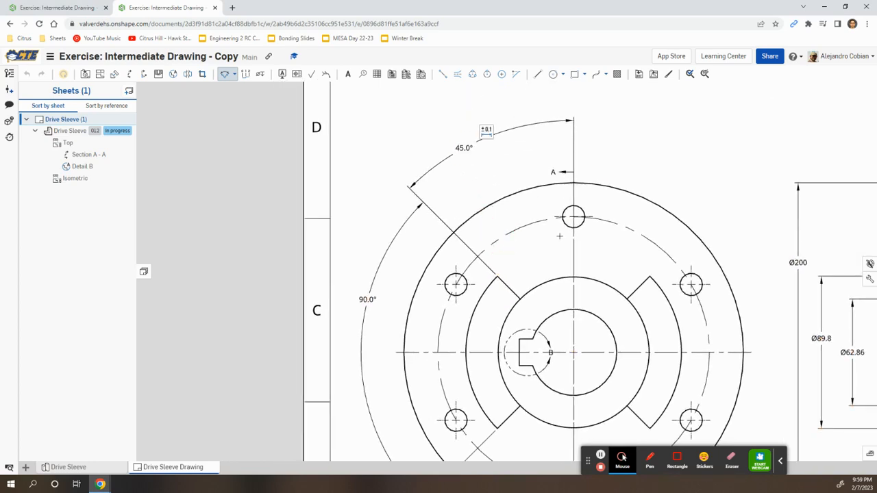
{"action": "key", "text": "alt+Tab"}
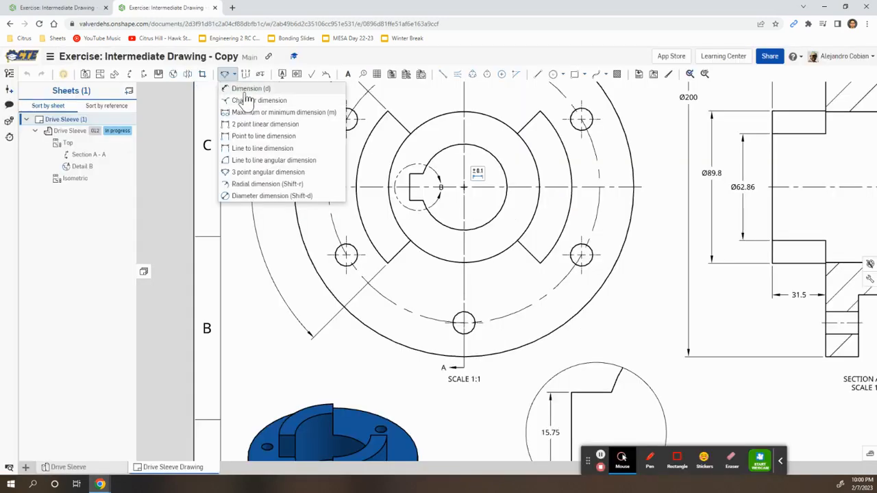
Add a 32.02 point-to-line distance from the centre below the top view.
{"action": "left_click", "coordinate": [246, 93]}
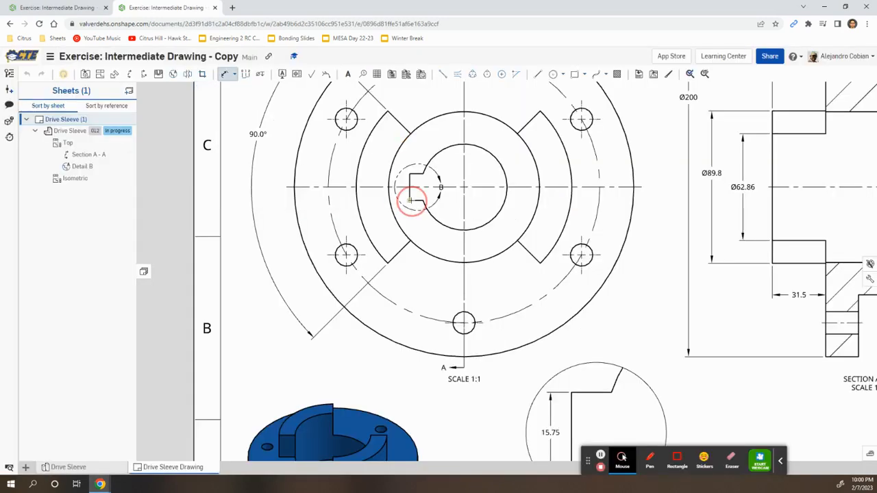
{"action": "left_click", "coordinate": [465, 187]}
{"action": "left_click", "coordinate": [380, 373]}
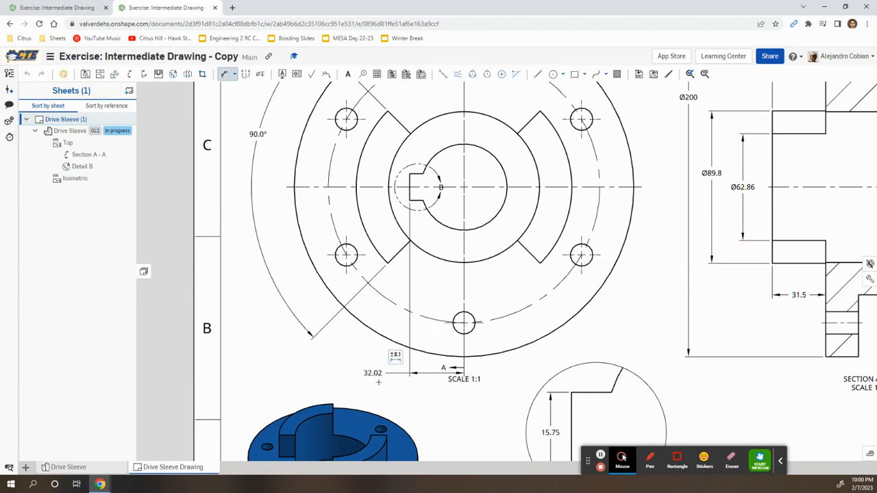
{"action": "key", "text": "alt+Tab"}
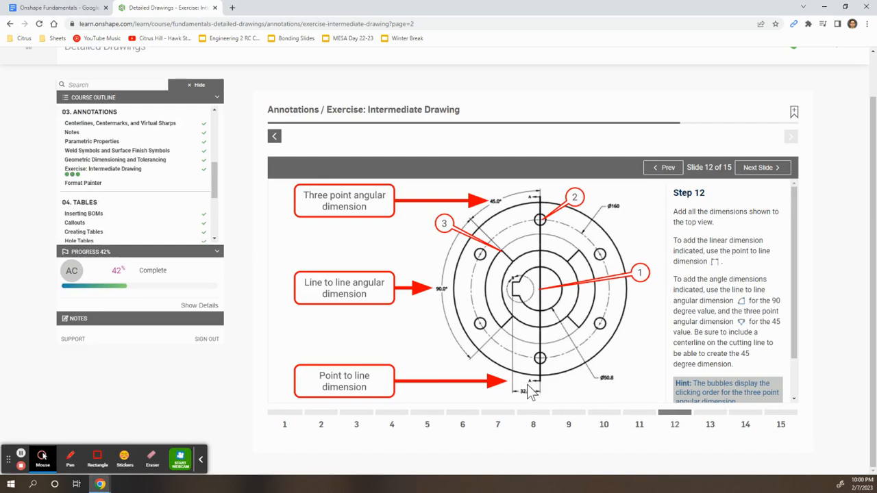
Add diameter dimensions Ø50.8 on the central bore and Ø160 on the bolt circle.
{"action": "key", "text": "alt+Tab"}
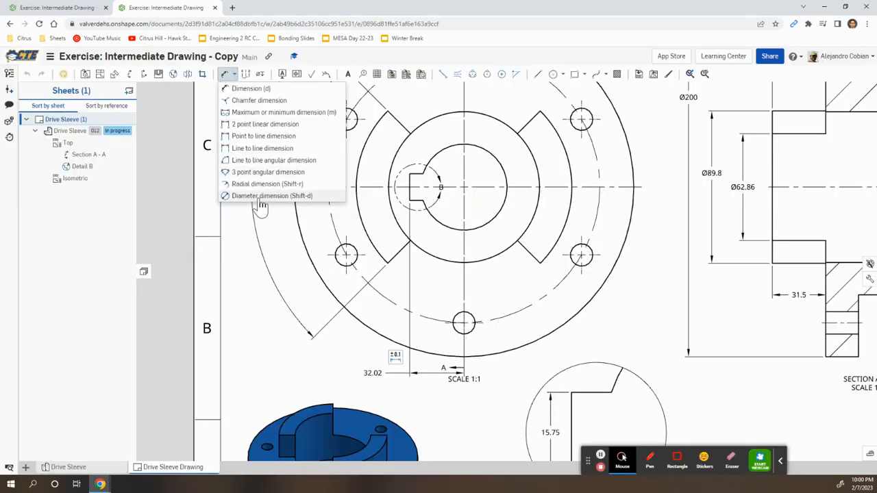
{"action": "left_click", "coordinate": [261, 198]}
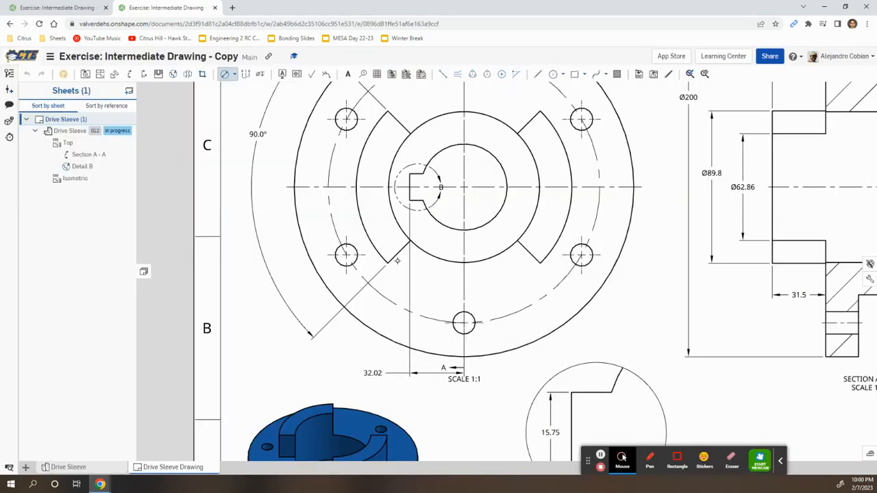
{"action": "left_click", "coordinate": [483, 226]}
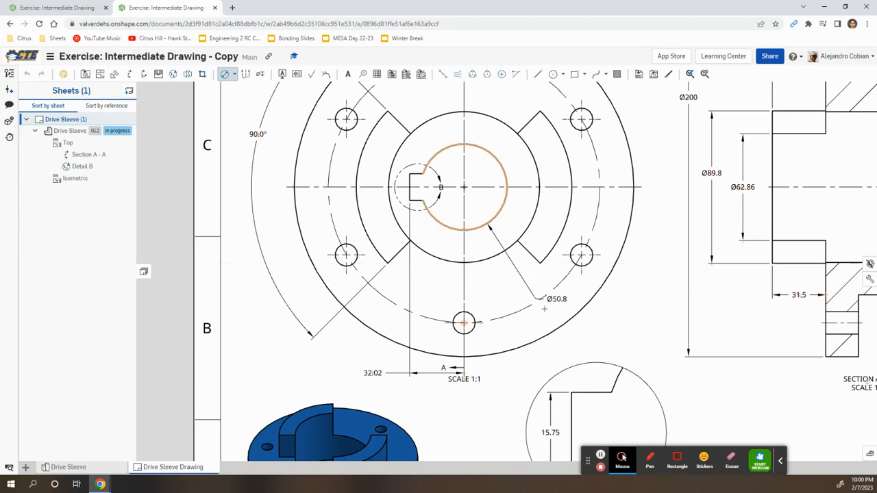
{"action": "left_click", "coordinate": [563, 342]}
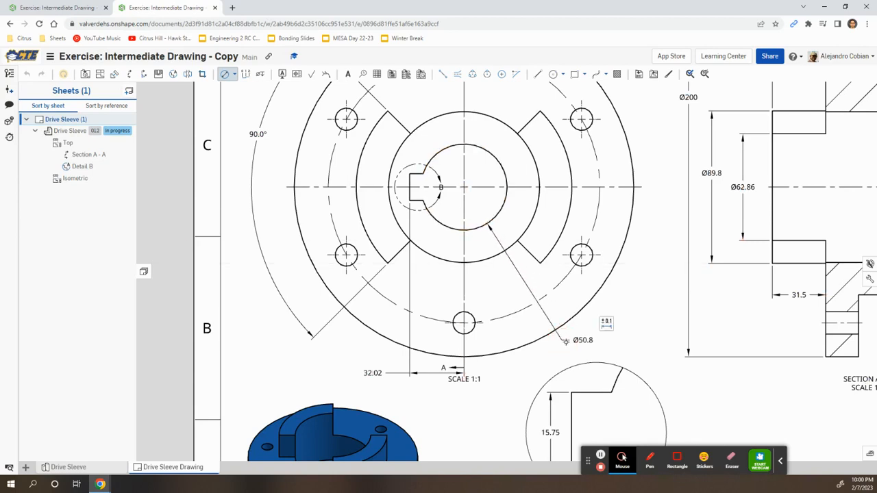
{"action": "key", "text": "alt+Tab"}
{"action": "key", "text": "alt+Tab"}
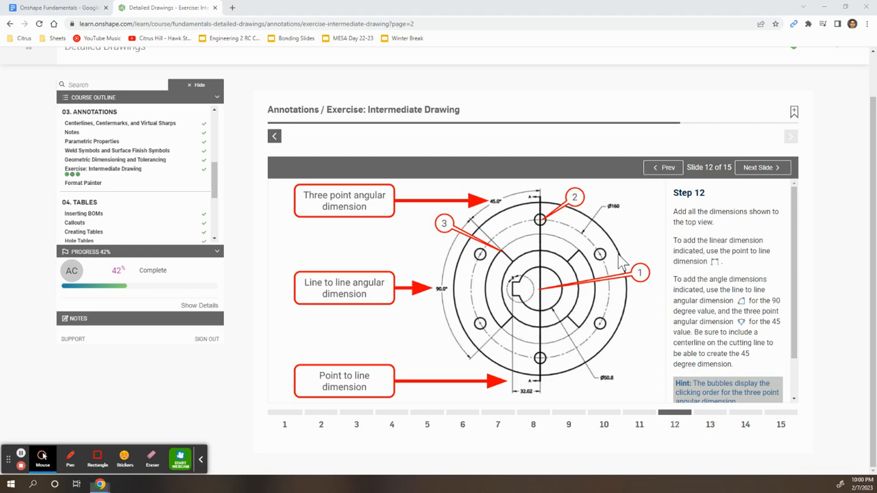
{"action": "middle_click_drag", "start_coordinate": [611, 171], "coordinate": [581, 344]}
{"action": "scroll", "coordinate": [500, 299], "scroll_direction": "down", "scroll_amount": 3}
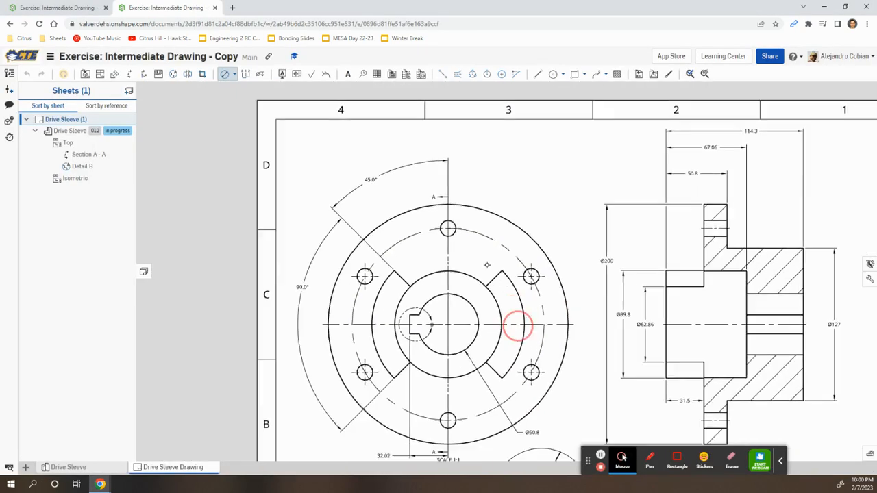
{"action": "left_click", "coordinate": [474, 201]}
{"action": "left_click", "coordinate": [508, 157]}
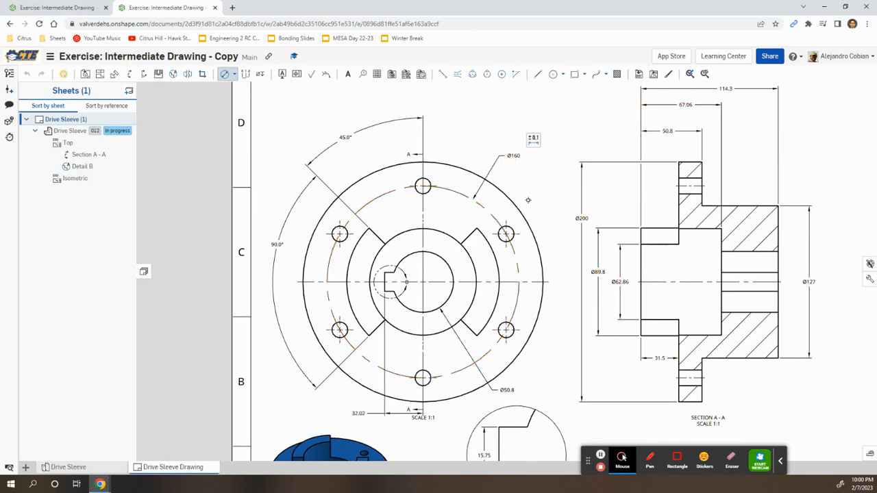
{"action": "key", "text": "alt+Tab"}
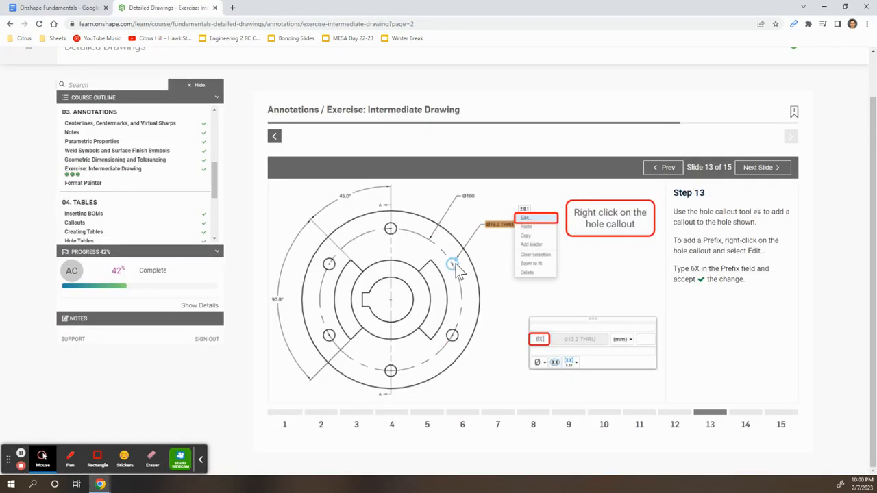
{"action": "key", "text": "alt+Tab"}
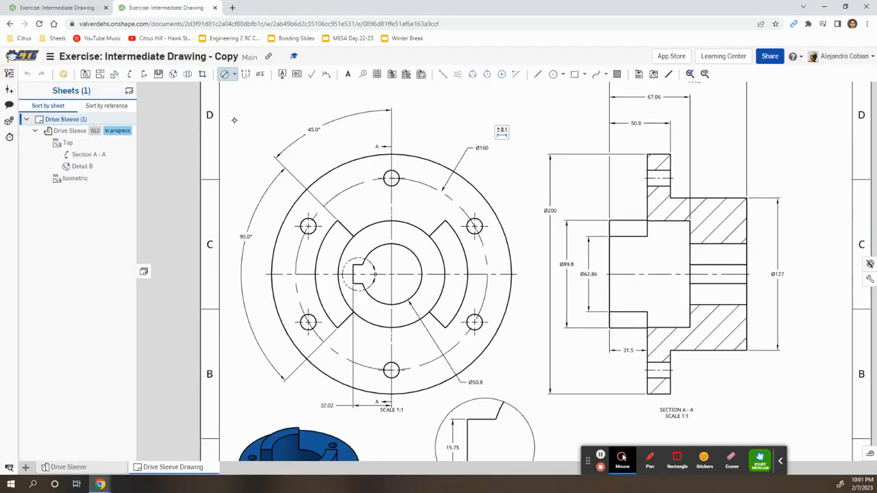
Attach a hole callout to a bolt hole and edit it to read 6xØ13.2 THRU.
{"action": "left_click", "coordinate": [260, 73]}
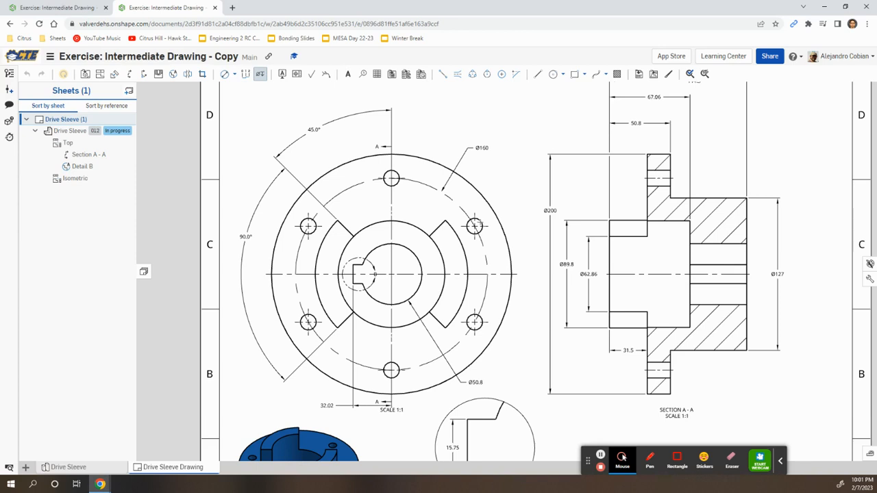
{"action": "left_click", "coordinate": [474, 226]}
{"action": "key", "text": "Escape"}
{"action": "double_click", "coordinate": [499, 176]}
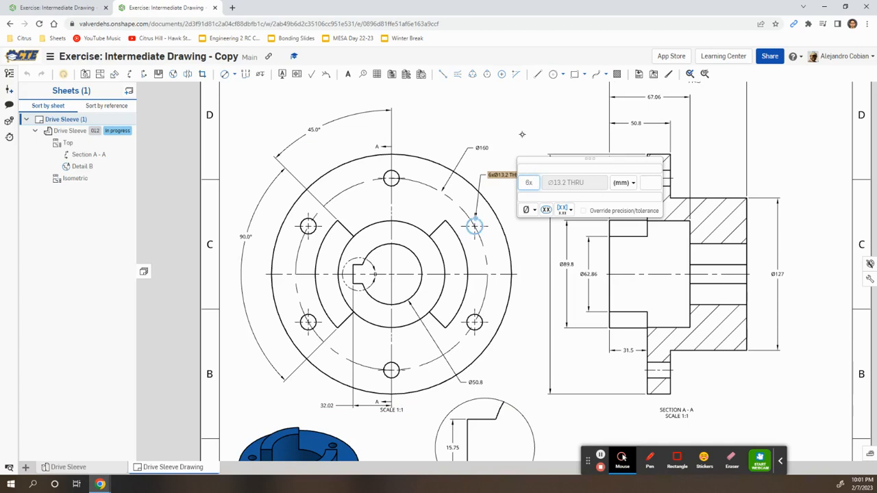
{"action": "left_click", "coordinate": [542, 128]}
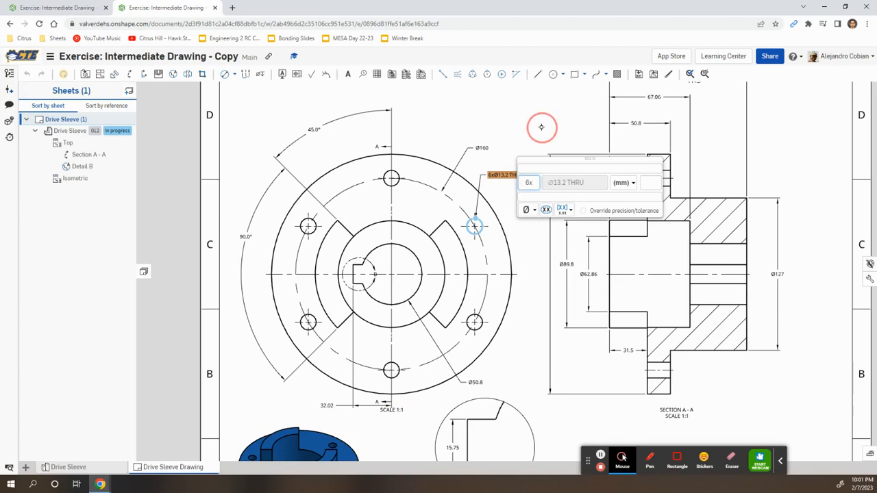
{"action": "key", "text": "alt+Tab"}
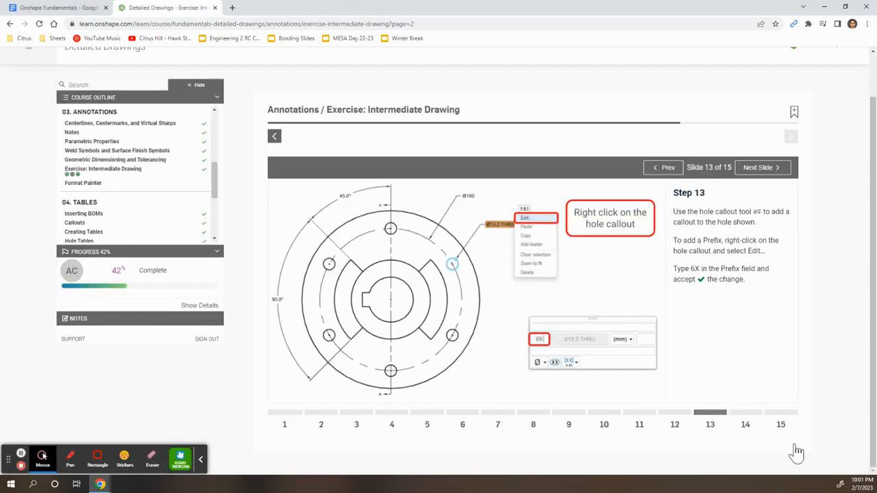
Place a note reading 'Remove all burrs and sharp edges' at the sheet's top-left corner.
{"action": "left_click", "coordinate": [746, 419]}
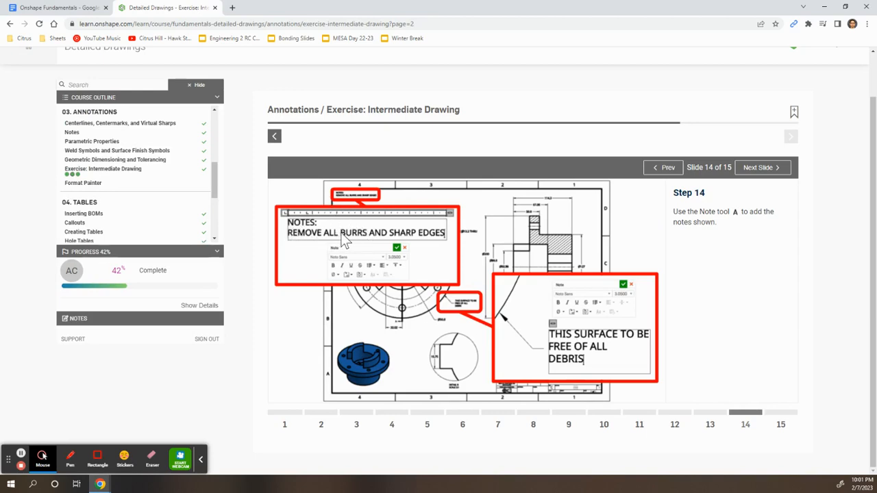
{"action": "key", "text": "alt+Tab"}
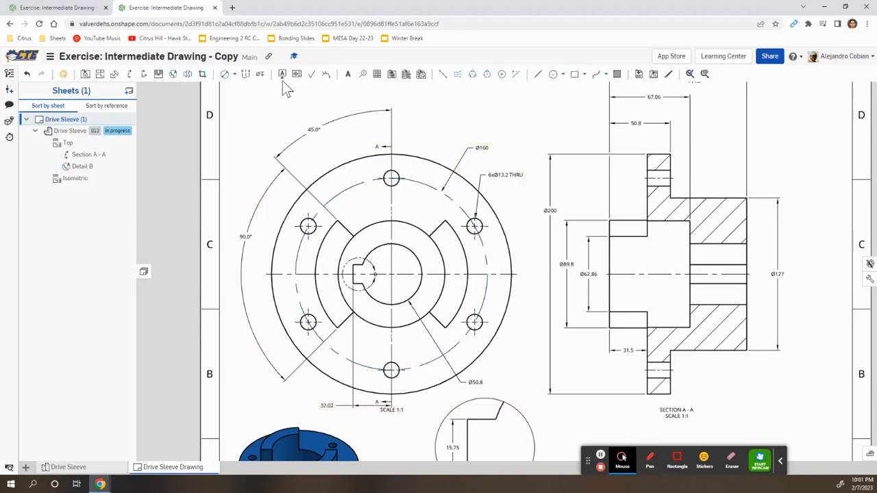
{"action": "left_click", "coordinate": [348, 74]}
{"action": "middle_click_drag", "start_coordinate": [296, 105], "coordinate": [356, 251]}
{"action": "left_click", "coordinate": [291, 236]}
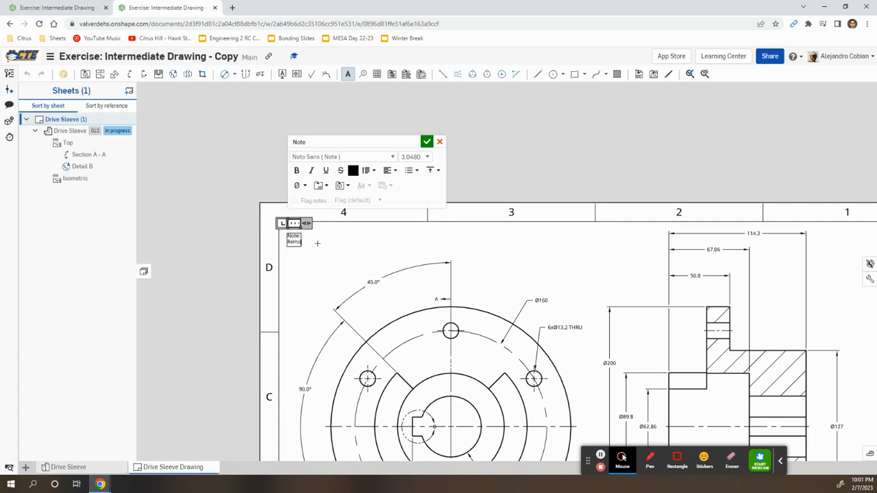
{"action": "scroll", "coordinate": [317, 242], "scroll_direction": "up", "scroll_amount": 5}
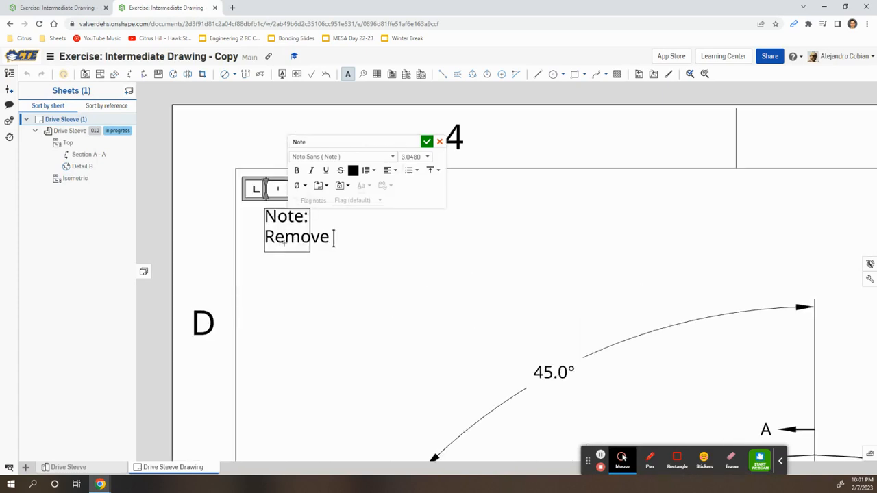
{"action": "type", "text": "all"}
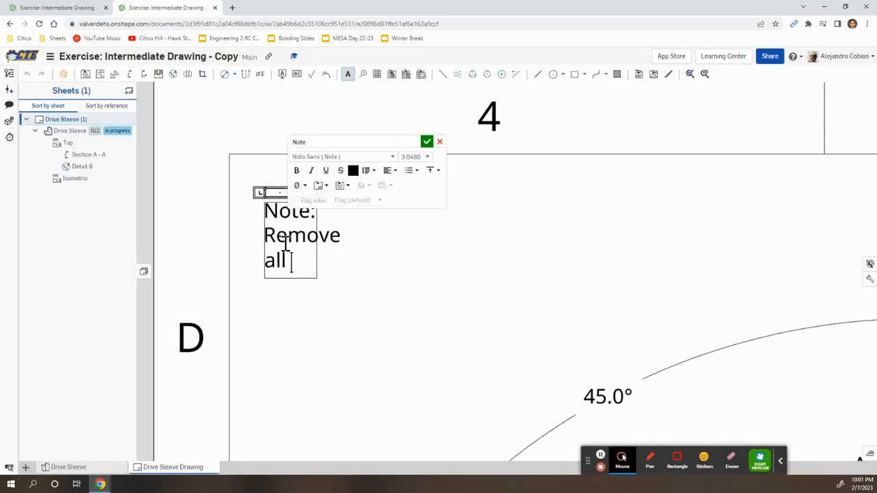
{"action": "type", "text": "burrs"}
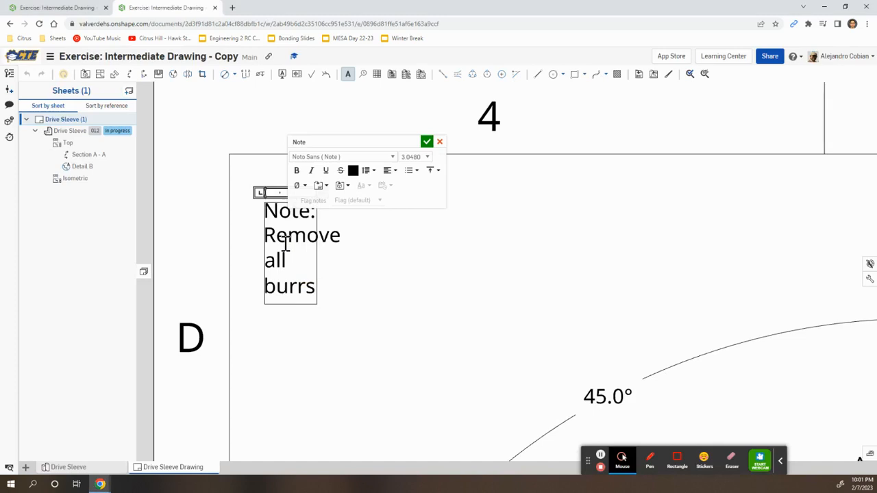
{"action": "type", "text": "an"}
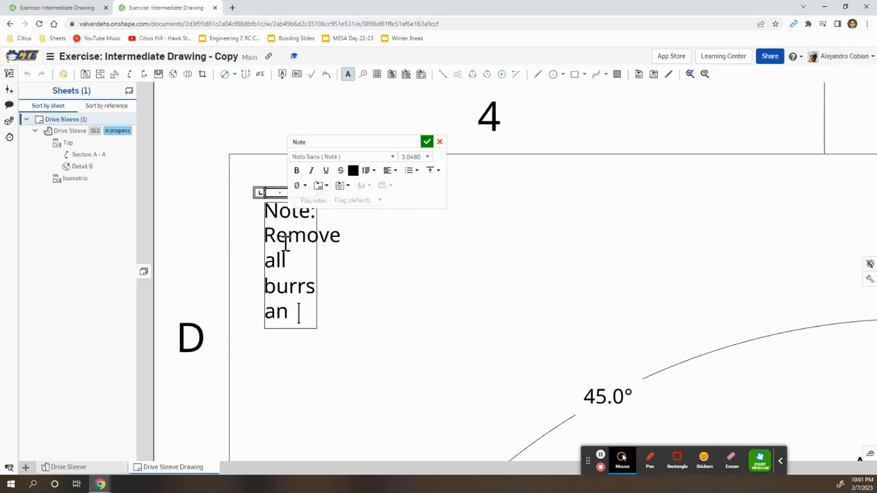
{"action": "type", "text": "d sharp edge"}
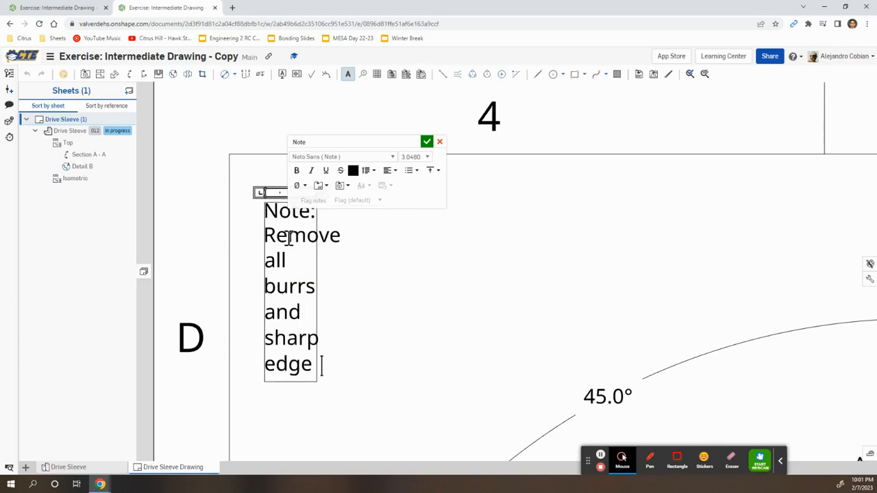
{"action": "left_click", "coordinate": [427, 144]}
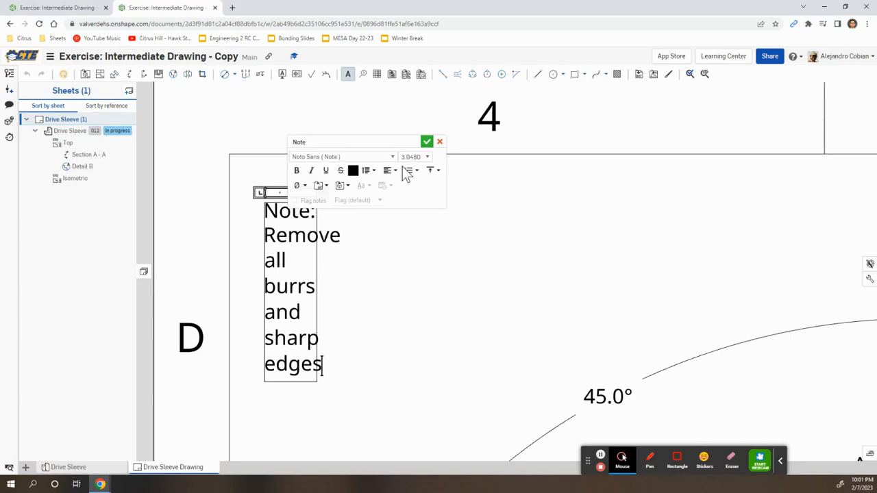
Widen the burrs note to fit on two lines, then zoom out over the sheet.
{"action": "left_click", "coordinate": [347, 74]}
{"action": "left_click", "coordinate": [306, 310]}
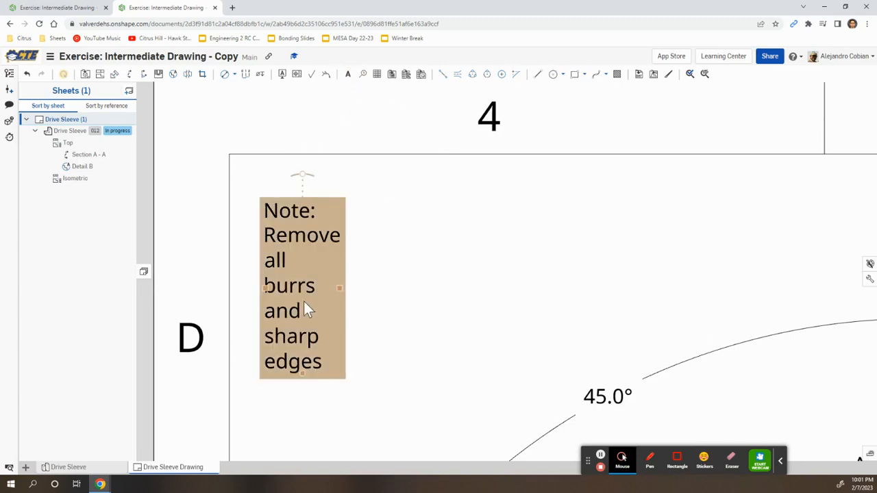
{"action": "left_click_drag", "start_coordinate": [340, 289], "coordinate": [620, 278]}
{"action": "left_click", "coordinate": [641, 301]}
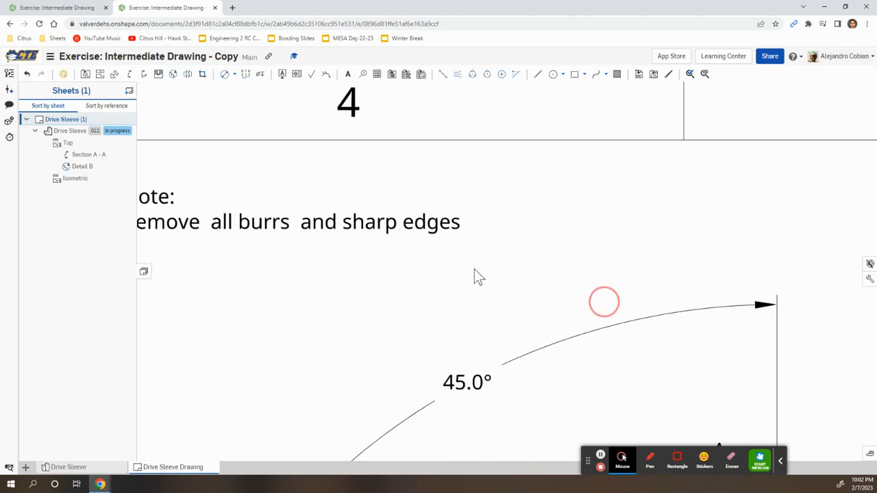
{"action": "scroll", "coordinate": [480, 274], "scroll_direction": "down", "scroll_amount": 5}
{"action": "scroll", "coordinate": [533, 264], "scroll_direction": "down", "scroll_amount": 3}
{"action": "mouse_move", "coordinate": [495, 370]}
{"action": "middle_mouse_down"}
{"action": "mouse_move", "coordinate": [503, 313]}
{"action": "mouse_move", "coordinate": [472, 315]}
{"action": "middle_mouse_up"}
{"action": "scroll", "coordinate": [471, 316], "scroll_direction": "up", "scroll_amount": 6}
{"action": "key", "text": "alt+Tab"}
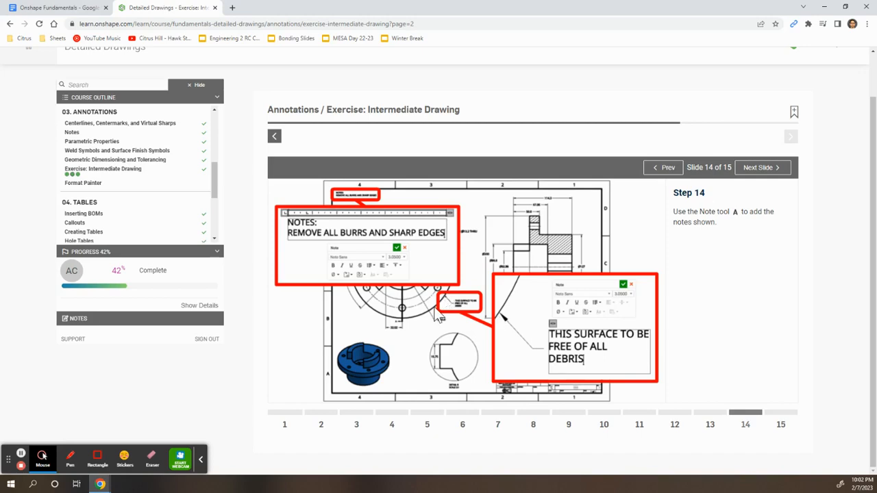
Start a note with its leader on the top view's outer circle and place the text beside it.
{"action": "key", "text": "alt+Tab"}
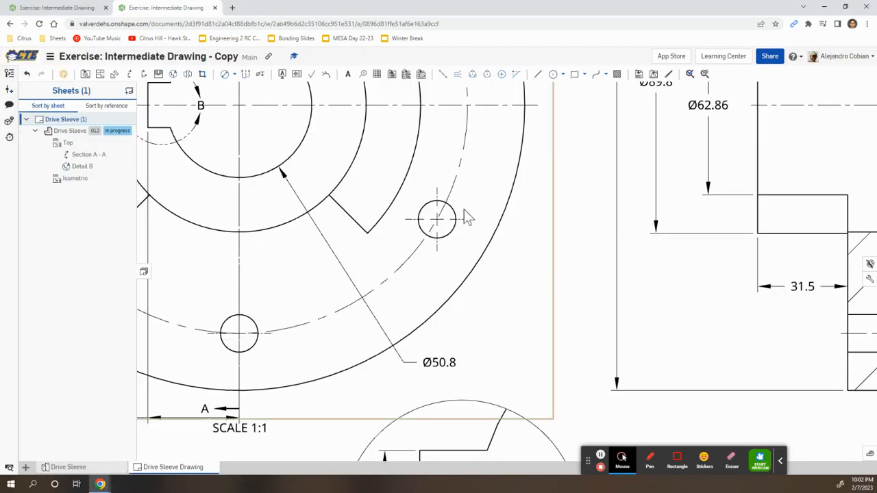
{"action": "left_click", "coordinate": [348, 74]}
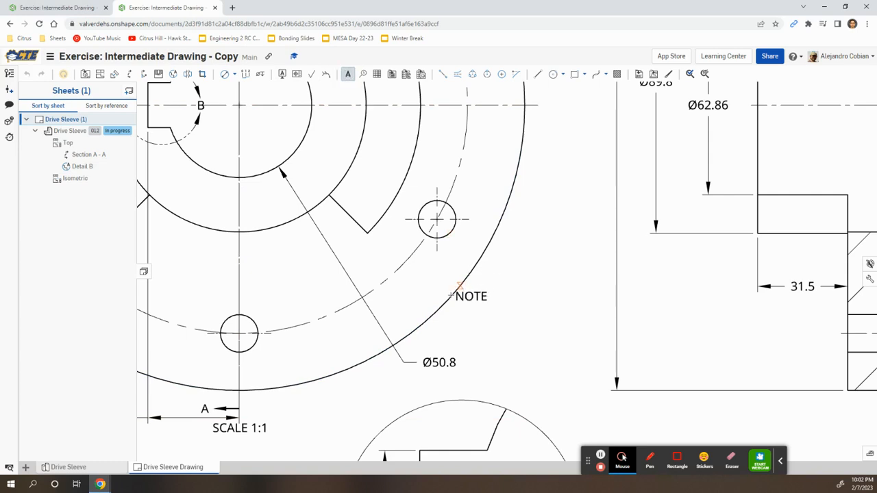
{"action": "left_click", "coordinate": [457, 290]}
{"action": "left_click", "coordinate": [514, 334]}
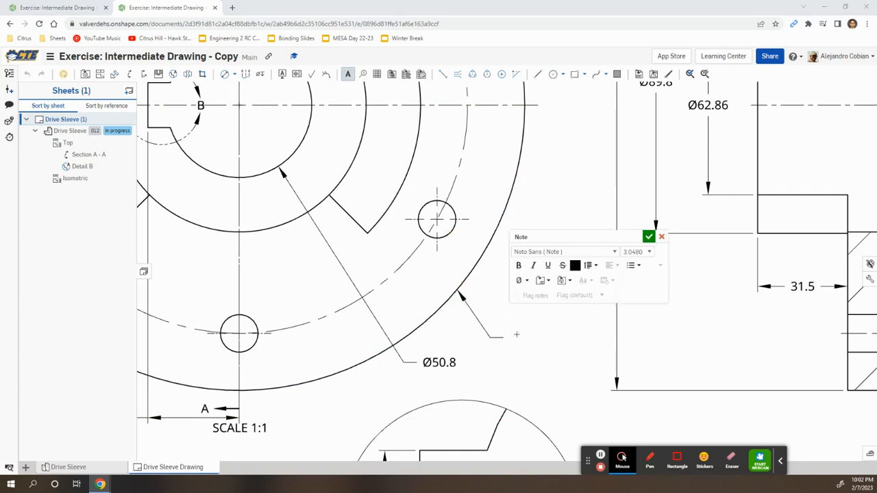
{"action": "key", "text": "alt+Tab"}
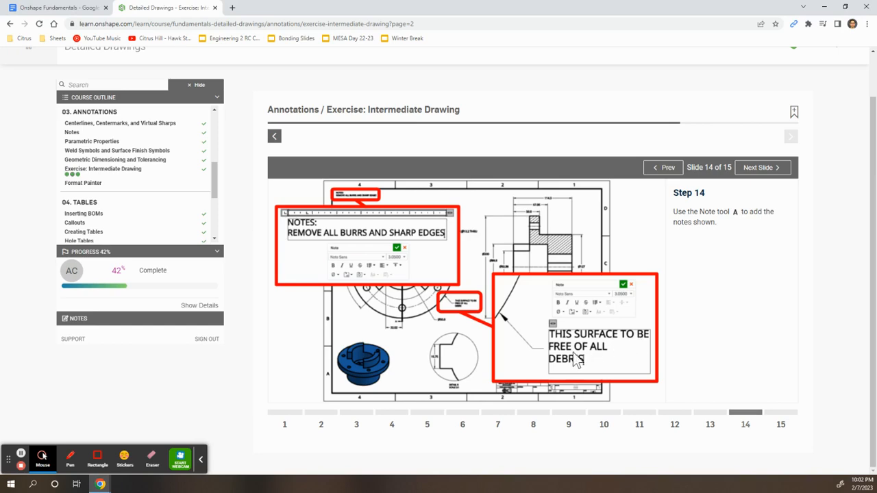
{"action": "key", "text": "alt+Tab"}
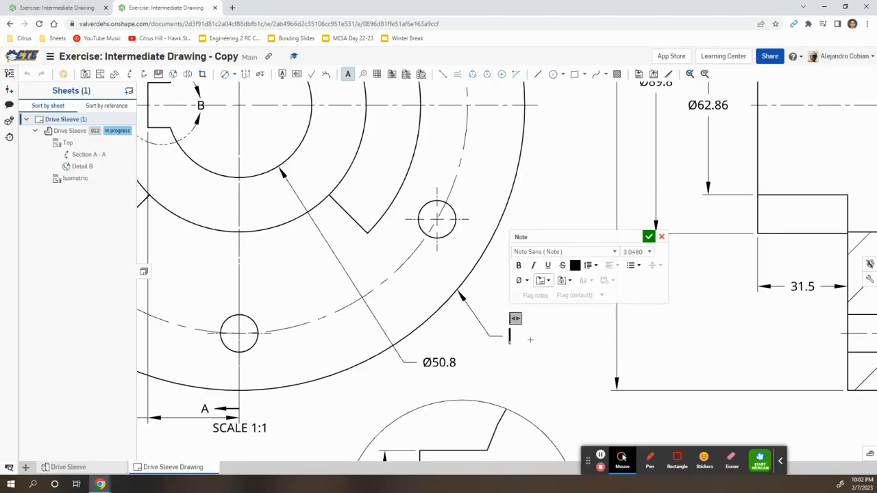
Enter the note text 'THIS SURFACE TO BE FREE OF ALL DEBRIS' and confirm it.
{"action": "scroll", "coordinate": [526, 343], "scroll_direction": "up", "scroll_amount": 5}
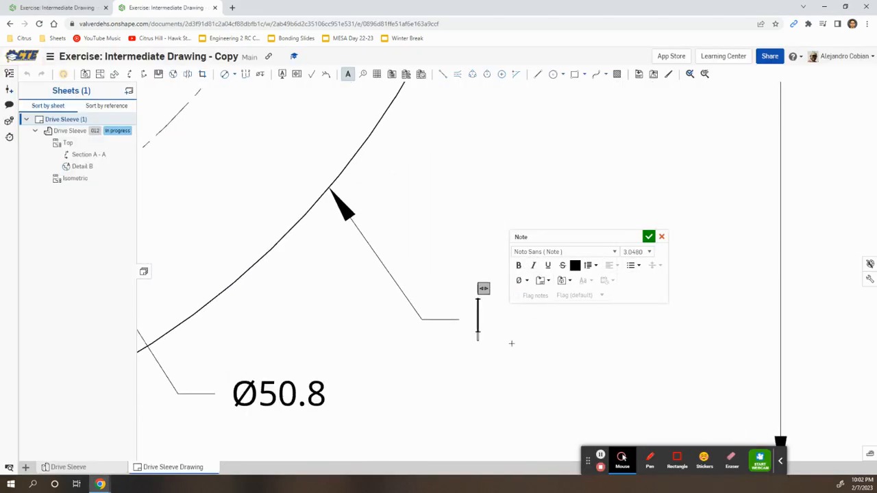
{"action": "type", "text": "THIS S"}
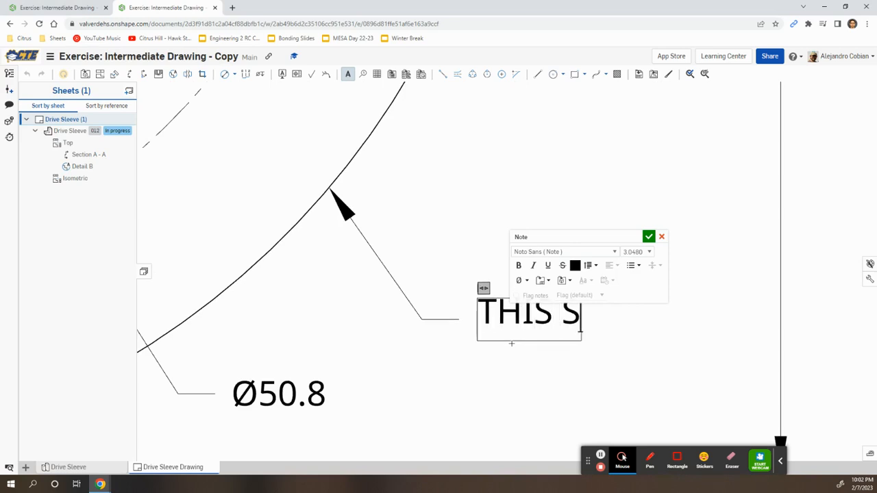
{"action": "type", "text": "URFACE TO BE FRE"}
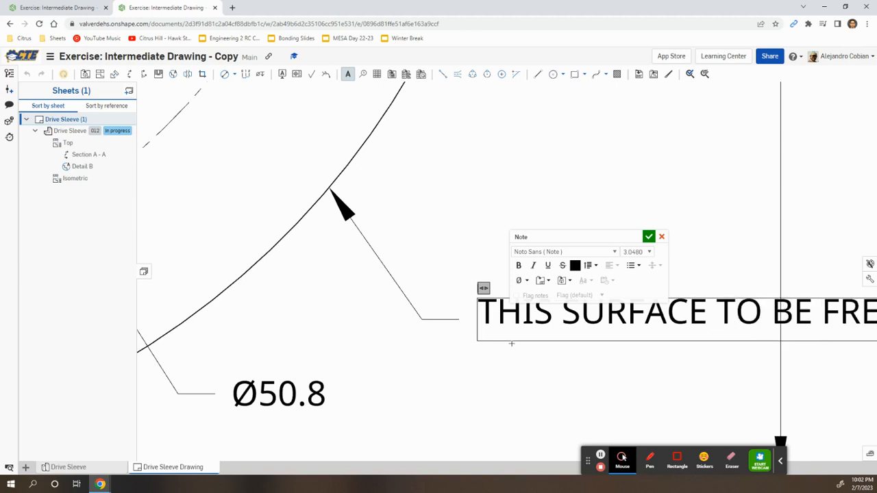
{"action": "key", "text": "Return"}
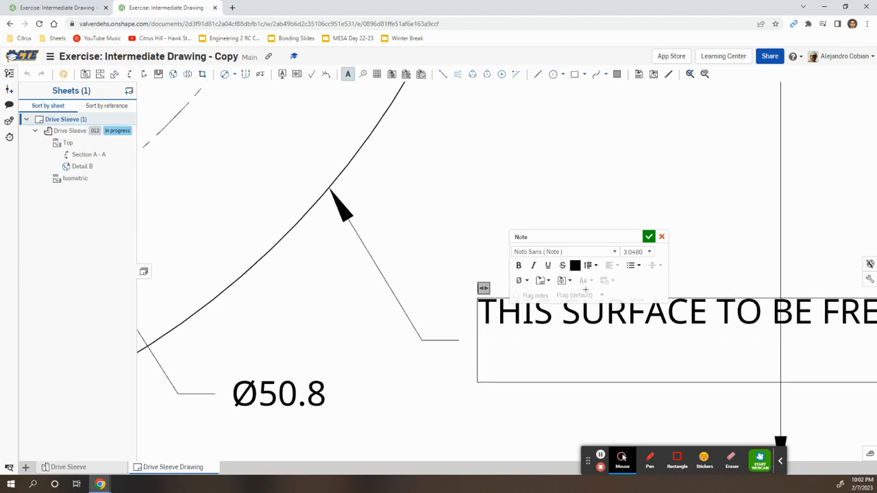
{"action": "left_click", "coordinate": [649, 237]}
{"action": "scroll", "coordinate": [713, 302], "scroll_direction": "down", "scroll_amount": 2}
{"action": "scroll", "coordinate": [713, 302], "scroll_direction": "down", "scroll_amount": 1}
{"action": "middle_click_drag", "start_coordinate": [721, 291], "coordinate": [586, 285]}
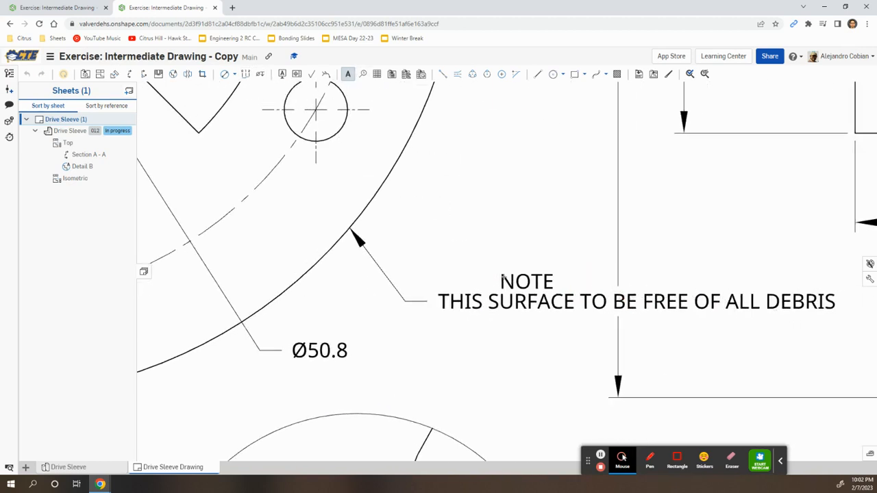
{"action": "scroll", "coordinate": [503, 276], "scroll_direction": "down", "scroll_amount": 3}
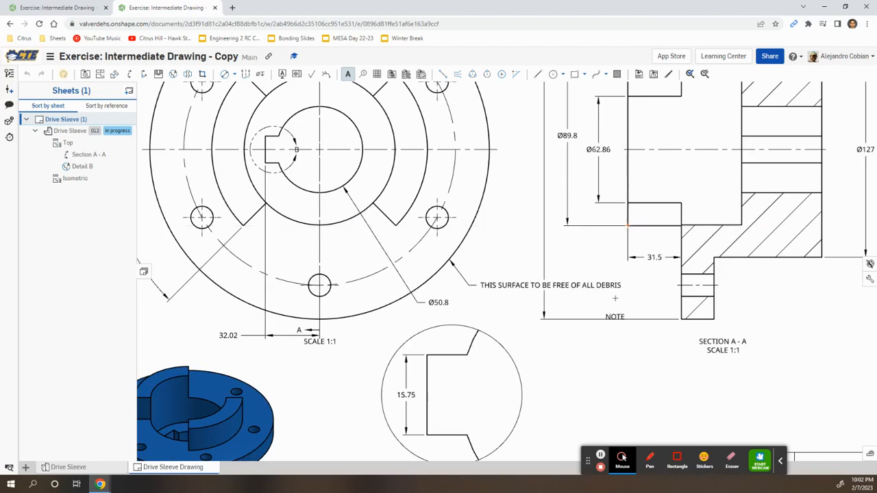
{"action": "left_click", "coordinate": [347, 75]}
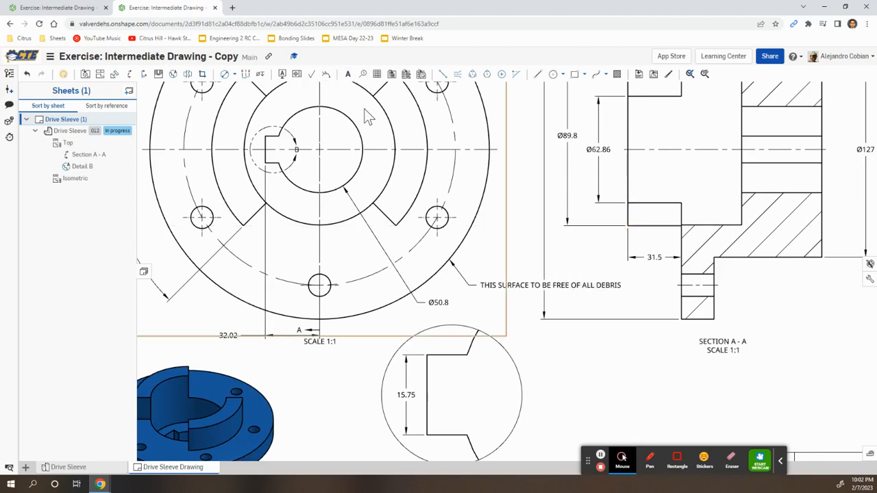
Narrow the debris note so it wraps, and move the placeholder note into the TITLE field.
{"action": "left_click_drag", "start_coordinate": [624, 287], "coordinate": [539, 314]}
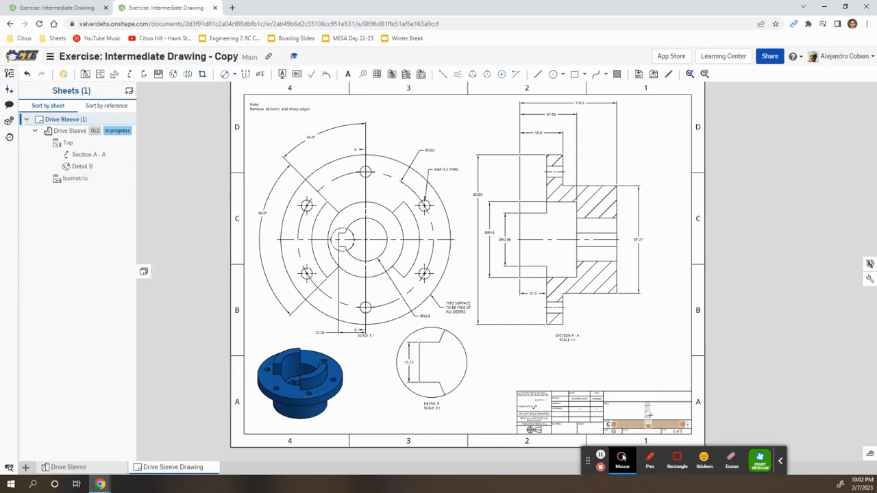
{"action": "scroll", "coordinate": [644, 428], "scroll_direction": "up", "scroll_amount": 5}
{"action": "double_click", "coordinate": [643, 423]}
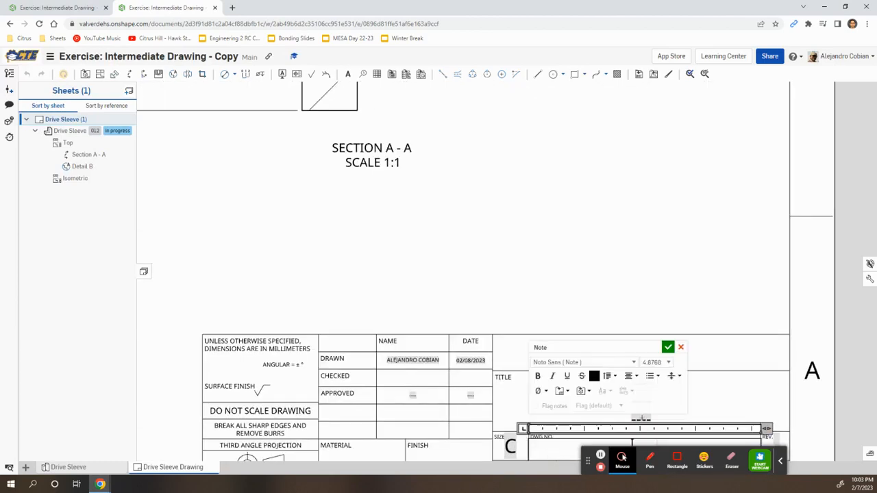
{"action": "mouse_move", "coordinate": [693, 392]}
{"action": "middle_mouse_down"}
{"action": "mouse_move", "coordinate": [608, 291]}
{"action": "mouse_move", "coordinate": [450, 229]}
{"action": "middle_mouse_up"}
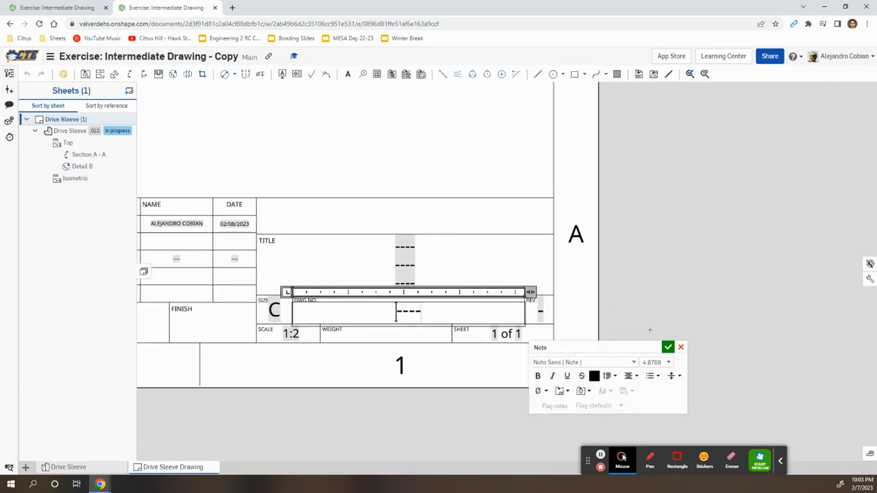
{"action": "left_click", "coordinate": [668, 347]}
{"action": "left_click_drag", "start_coordinate": [437, 303], "coordinate": [405, 284]}
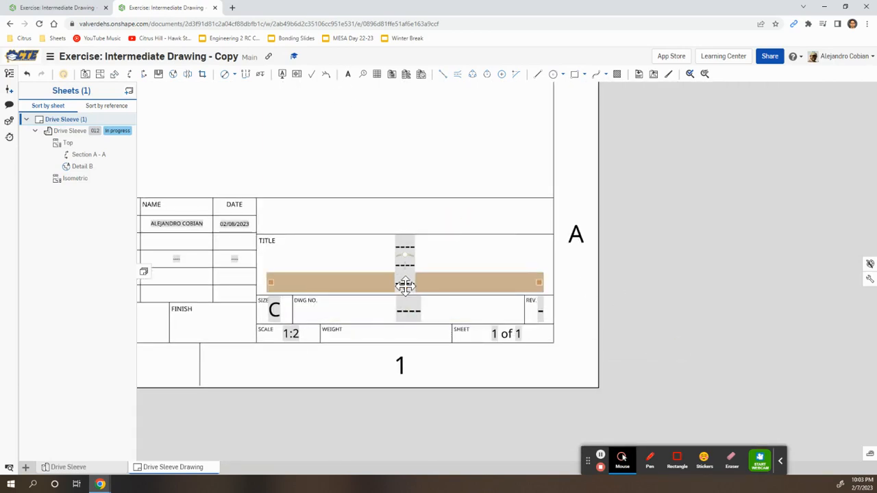
Make the TITLE note read DRIVE SLEEVE without leading dashes, then open the Completed Drawing page.
{"action": "double_click", "coordinate": [405, 285]}
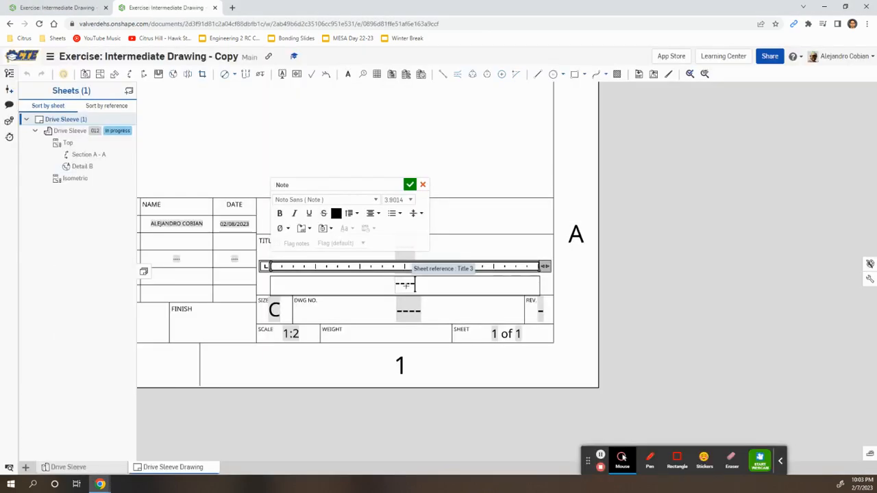
{"action": "type", "text": "DRIVE S"}
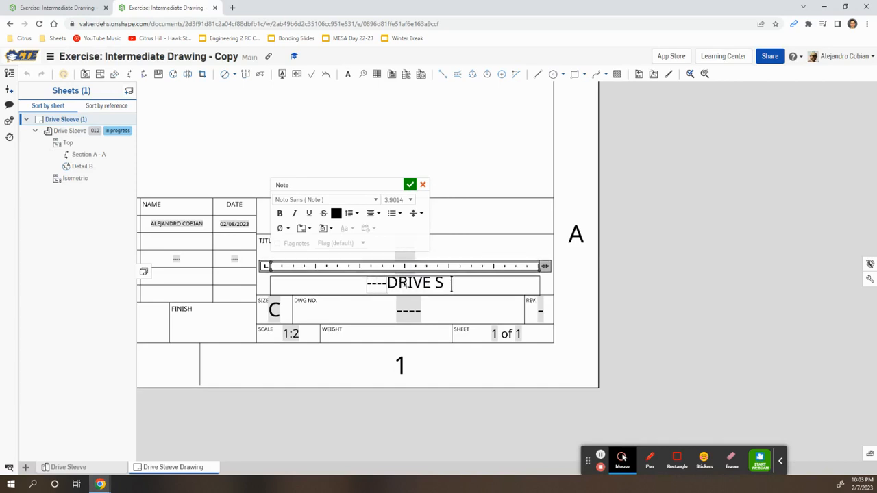
{"action": "type", "text": "LEEVE"}
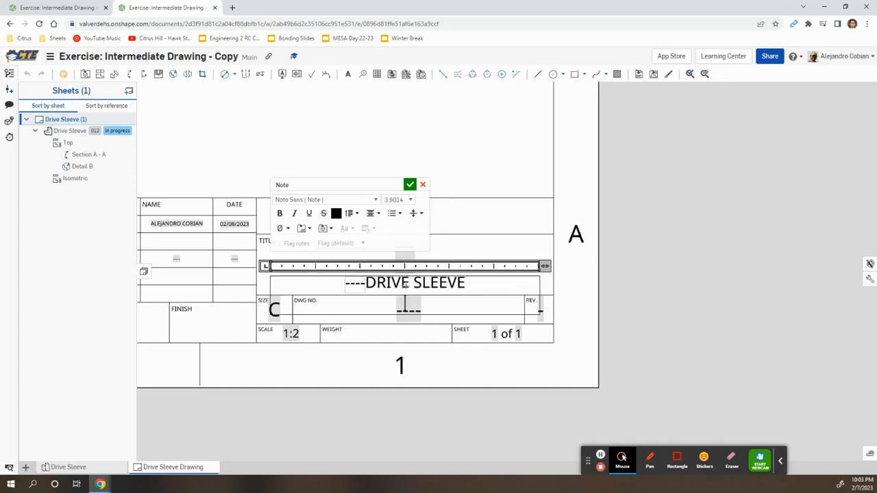
{"action": "left_click_drag", "start_coordinate": [365, 283], "coordinate": [337, 283]}
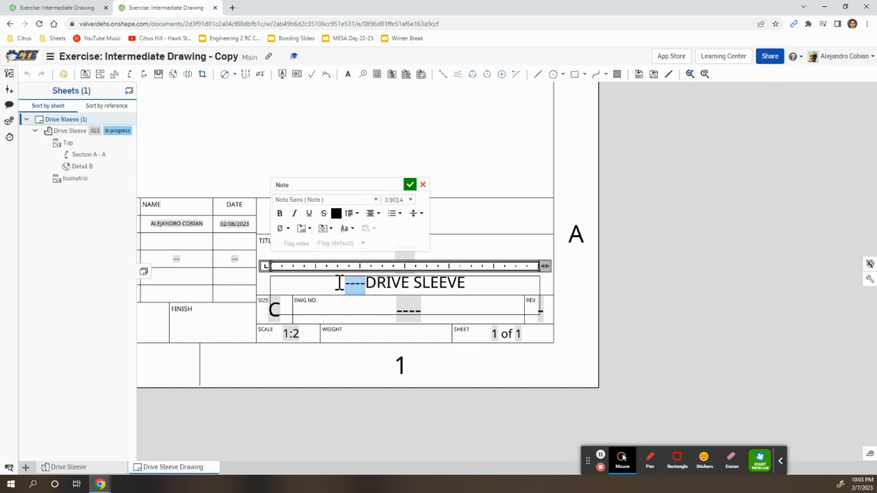
{"action": "key", "text": "BackSpace"}
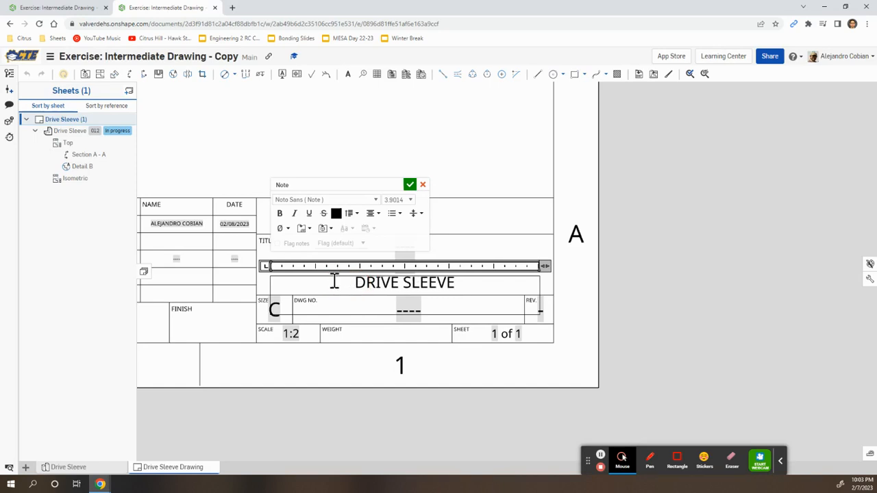
{"action": "left_click", "coordinate": [410, 184]}
{"action": "key", "text": "alt+Tab"}
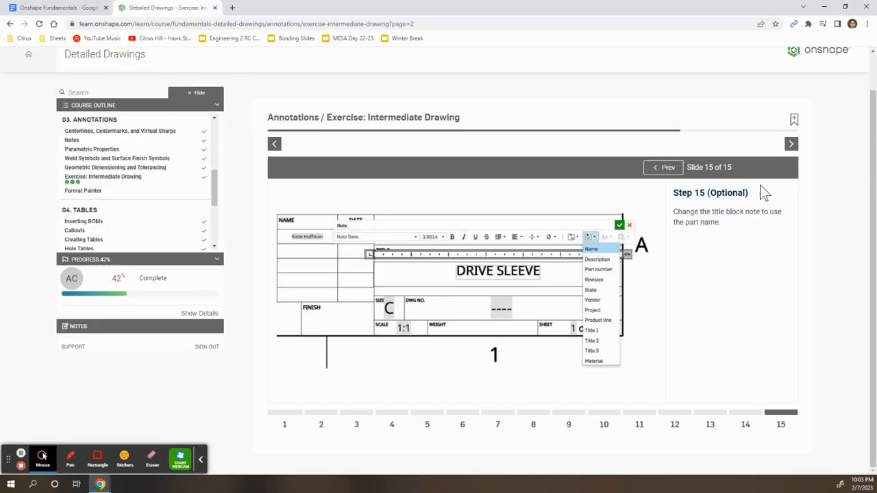
{"action": "left_click", "coordinate": [792, 151]}
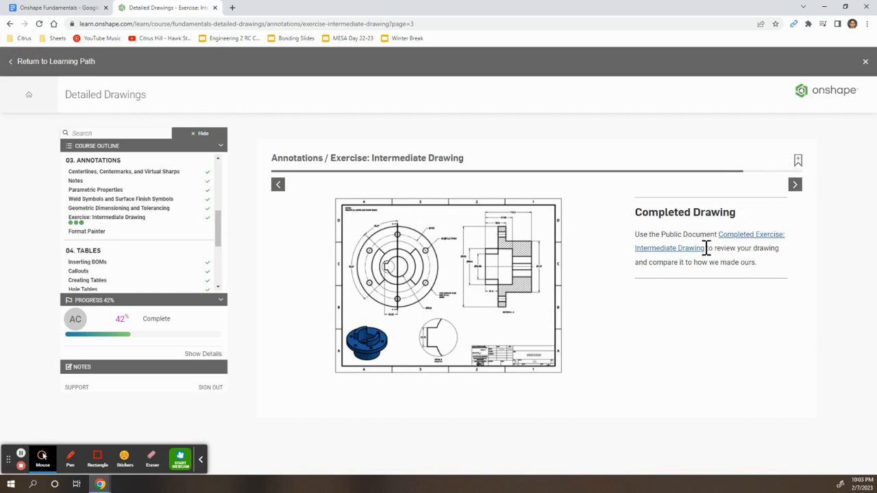